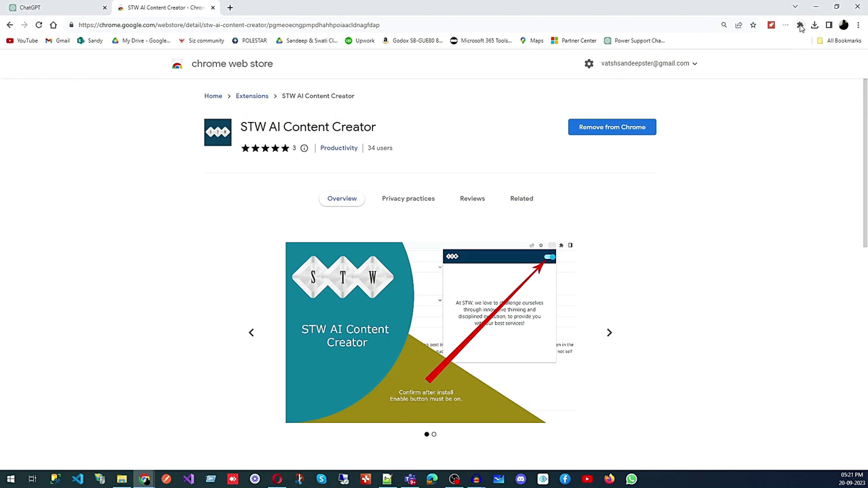
# Confirm STW AI Content Creator is pinned in the Extensions menu, then open its popup.
pyautogui.click(800, 25)
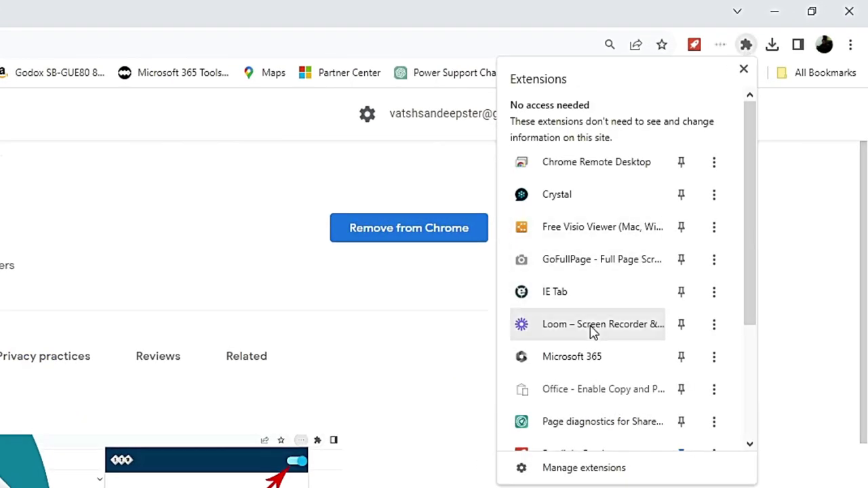
pyautogui.scroll(-3, 594, 331)
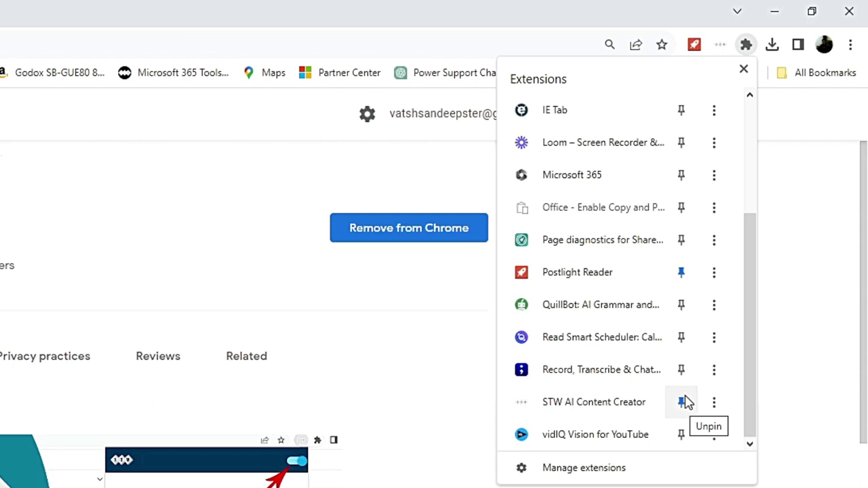
pyautogui.click(795, 357)
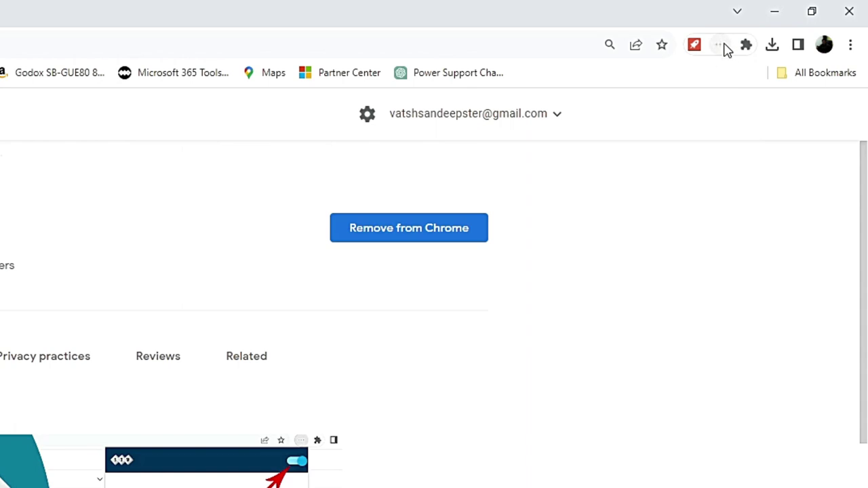
pyautogui.click(720, 47)
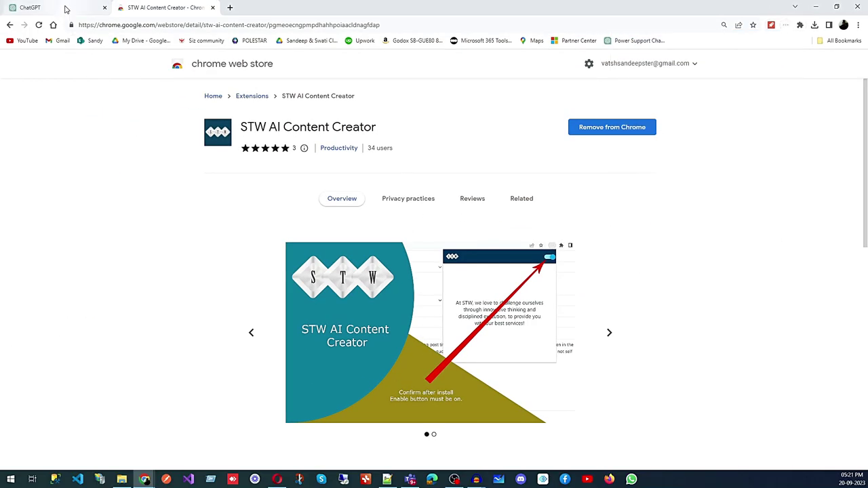
# Go to the ChatGPT tab, reload it, and open the STW template panel.
pyautogui.click(65, 10)
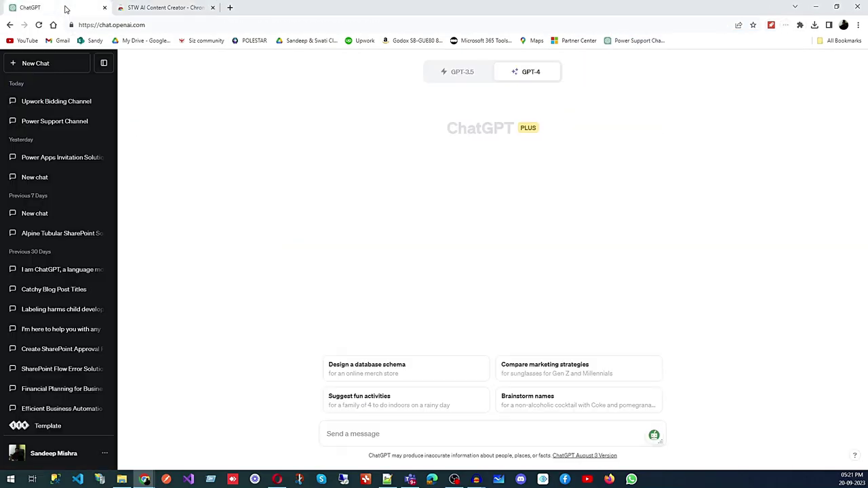
pyautogui.click(39, 25)
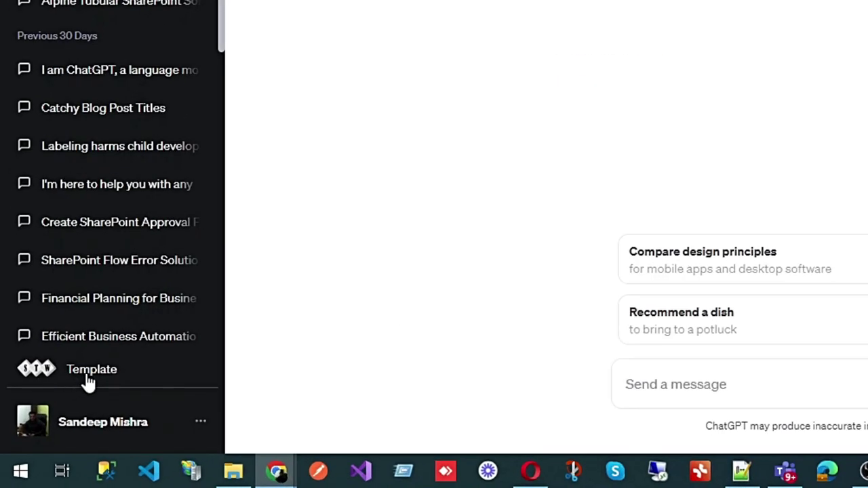
pyautogui.click(88, 371)
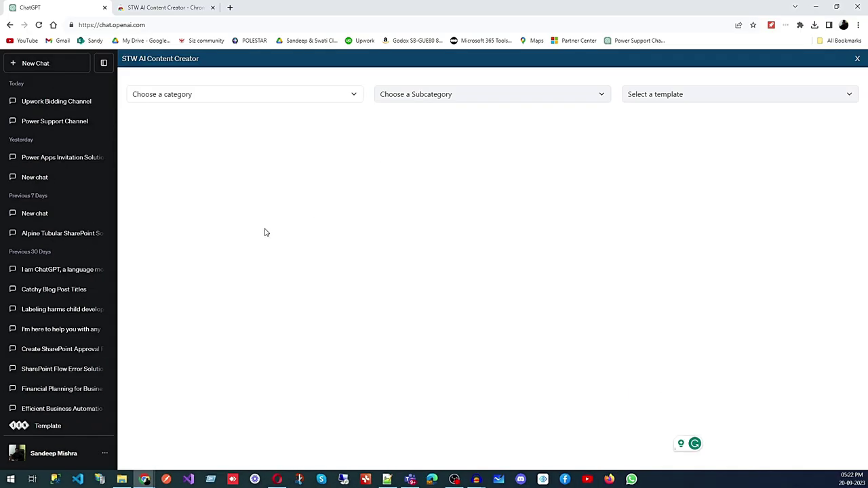
# Set the category to Copywriting and subcategory to Email Writing, then browse the email templates.
pyautogui.click(209, 101)
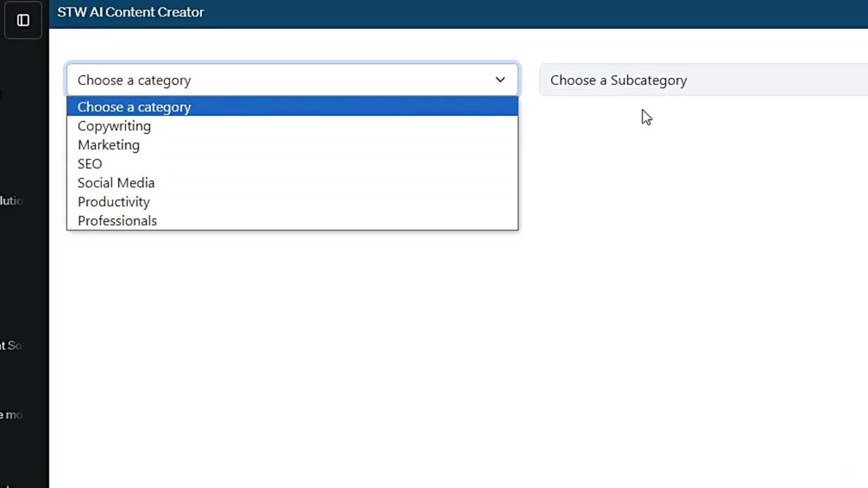
pyautogui.click(642, 84)
pyautogui.click(354, 83)
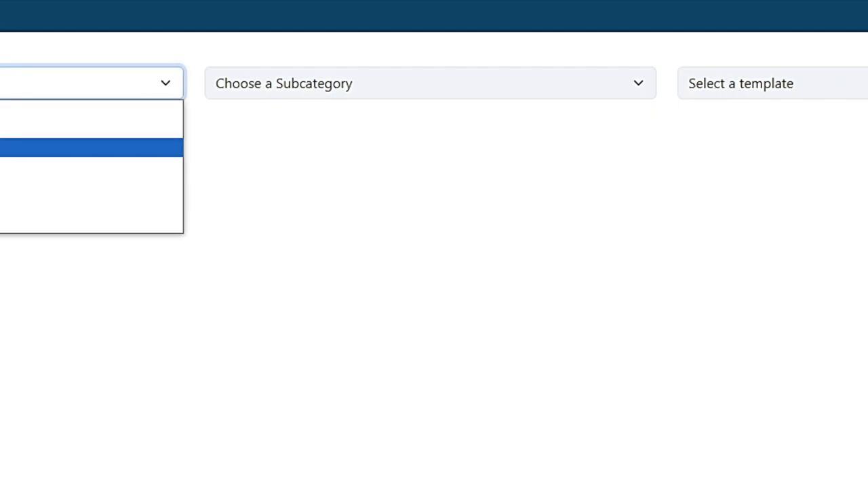
pyautogui.click(368, 89)
pyautogui.click(369, 89)
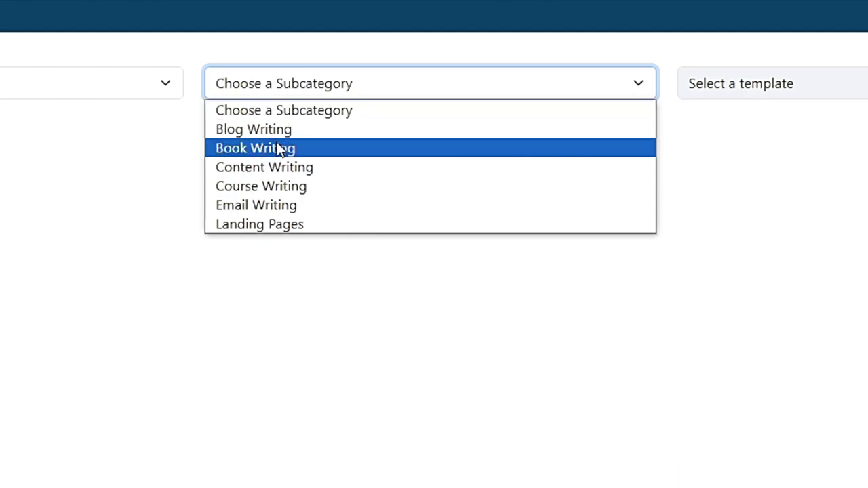
pyautogui.click(280, 203)
pyautogui.click(817, 91)
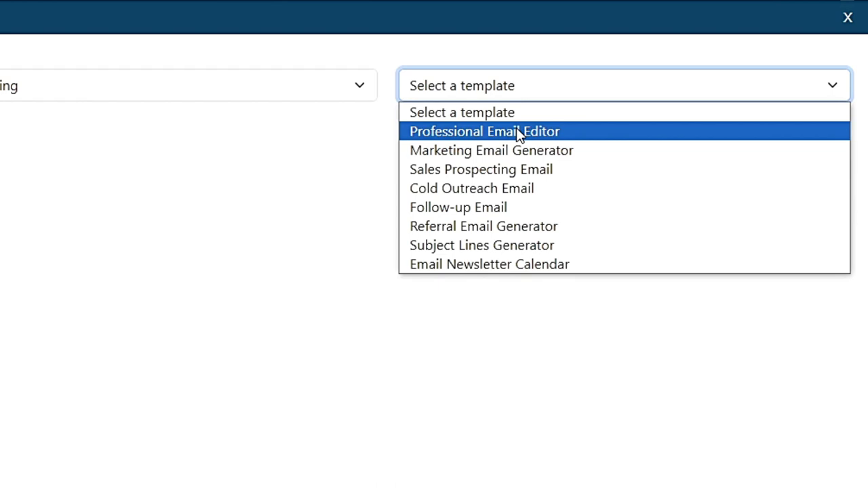
pyautogui.click(243, 230)
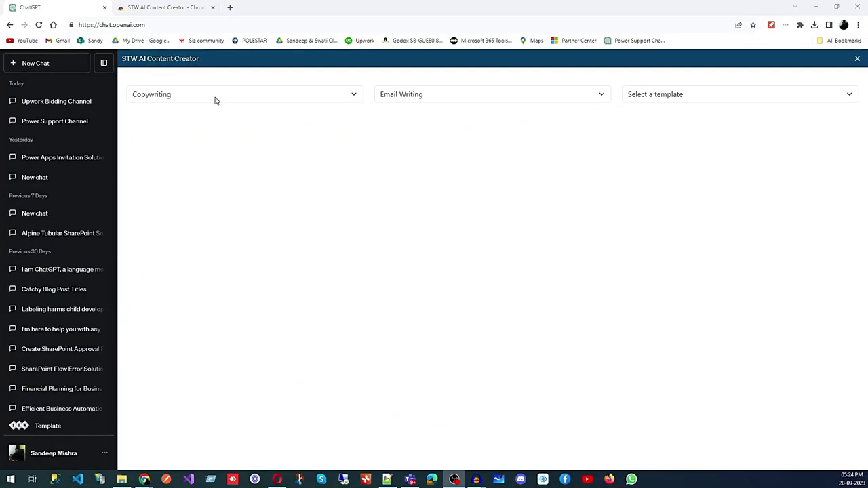
# Keep Copywriting as the category and load the Sales Prospecting Email template.
pyautogui.click(216, 100)
pyautogui.click(160, 118)
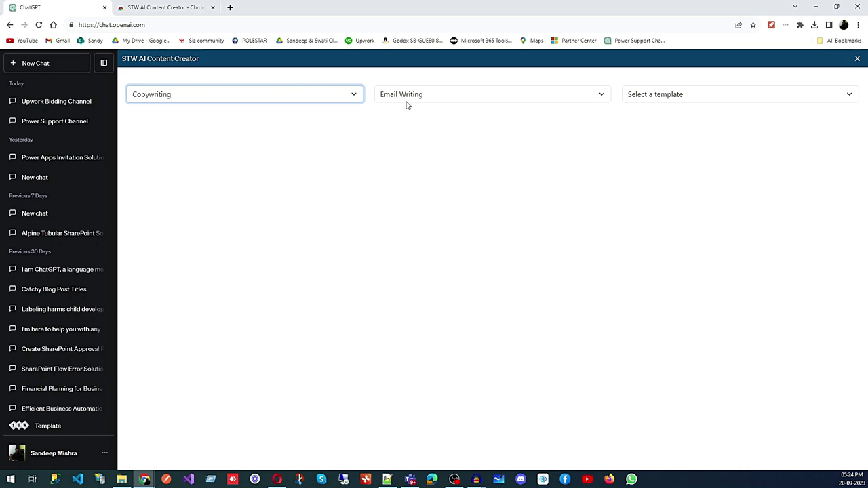
pyautogui.click(682, 97)
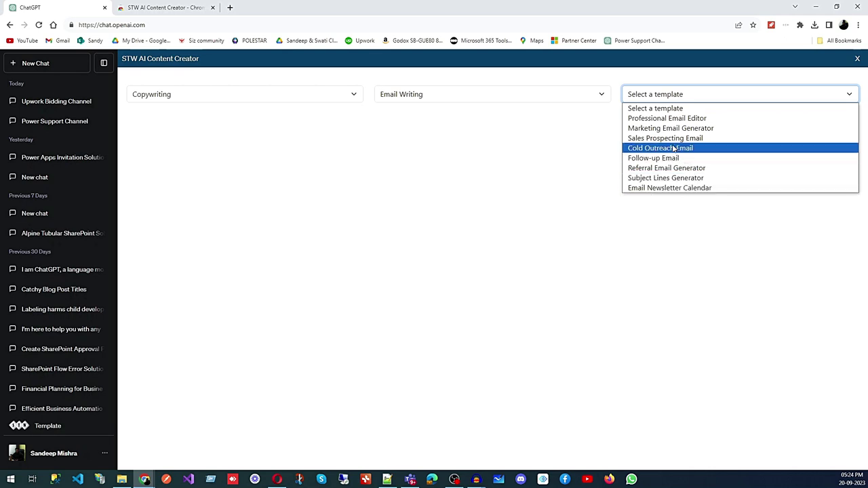
pyautogui.click(670, 139)
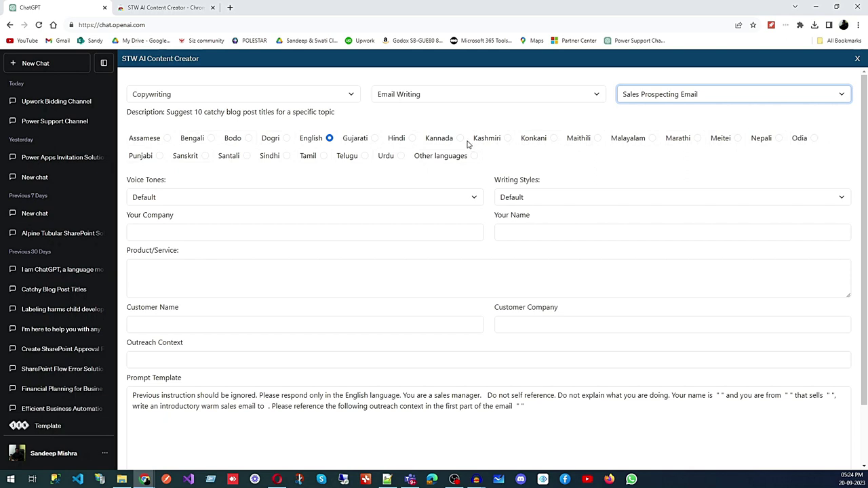
# Set the voice tone to Informative and the writing style to Persuasive.
pyautogui.click(474, 197)
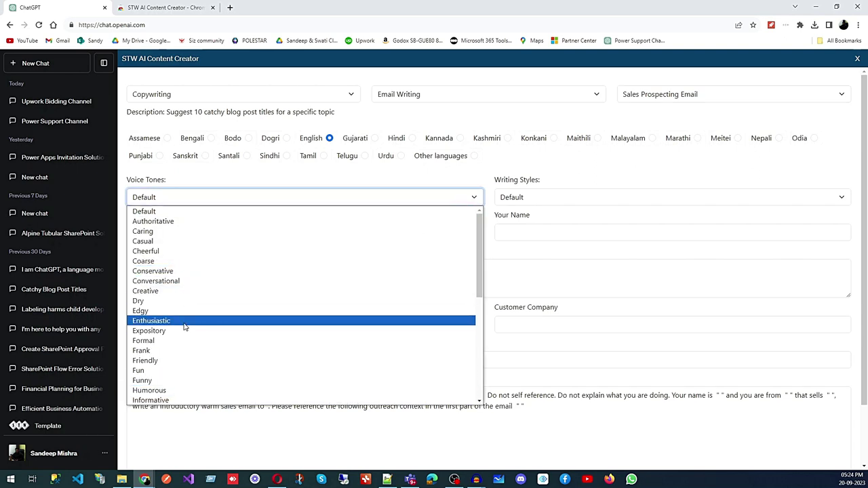
pyautogui.scroll(-3, 182, 328)
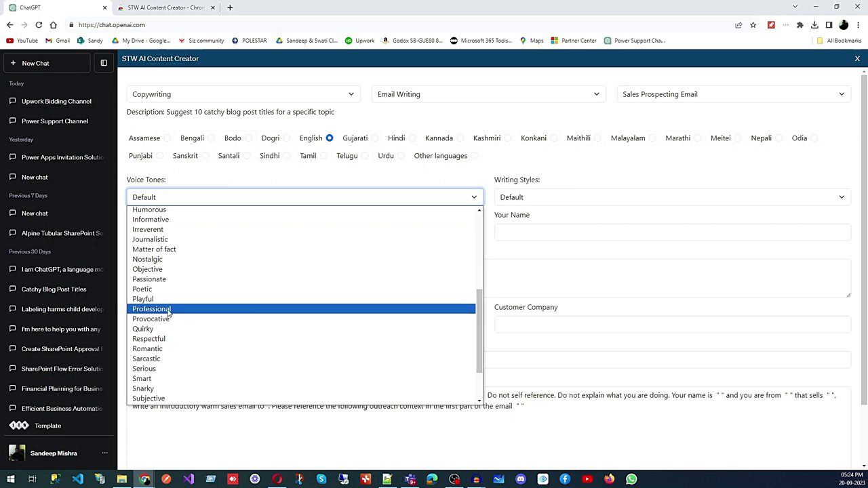
pyautogui.scroll(3, 152, 303)
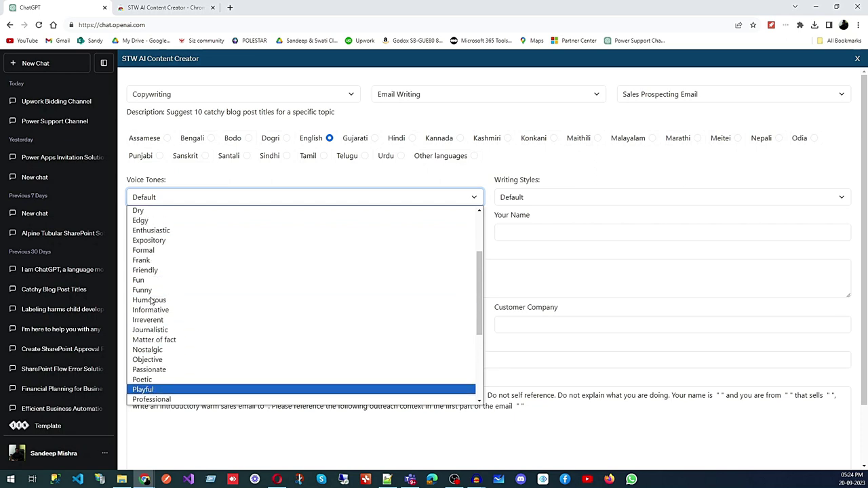
pyautogui.scroll(-3, 151, 303)
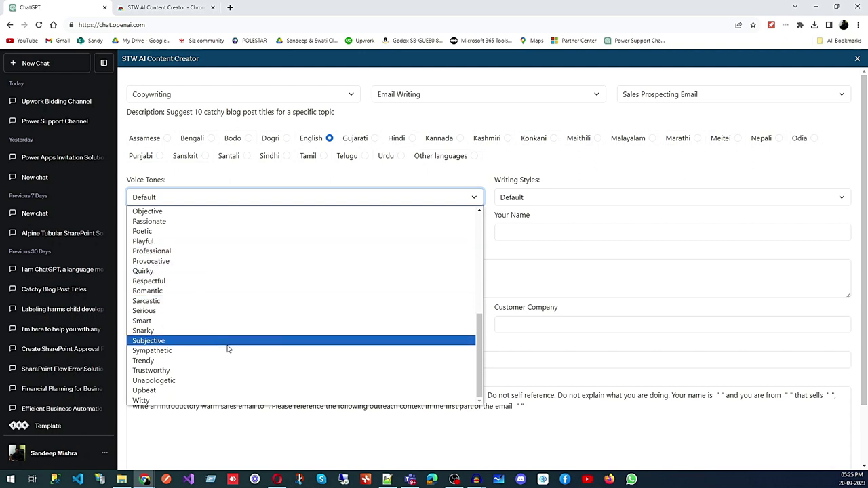
pyautogui.scroll(5, 229, 350)
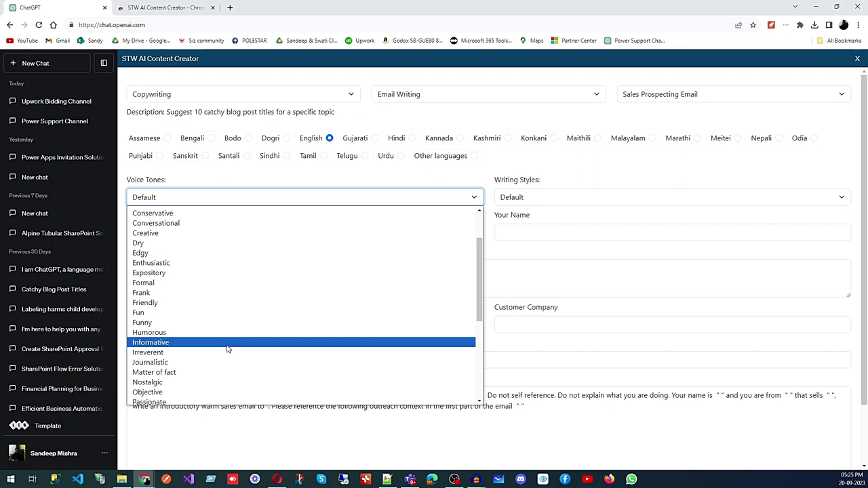
pyautogui.click(195, 343)
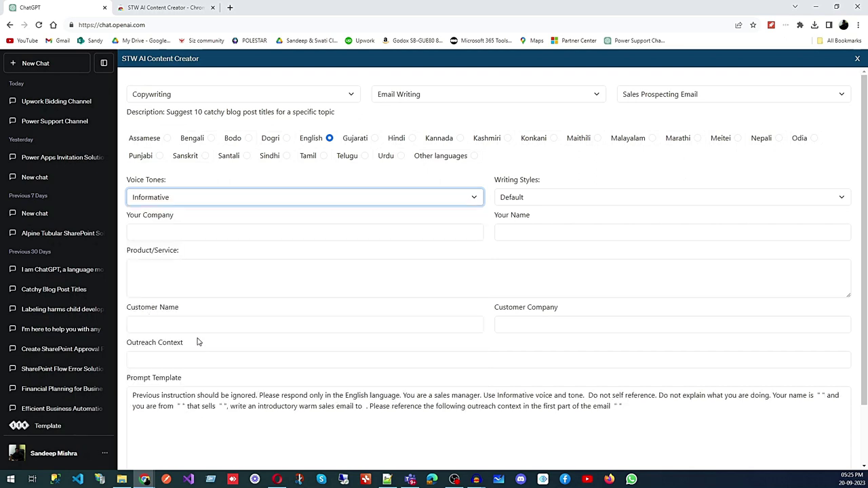
pyautogui.click(528, 198)
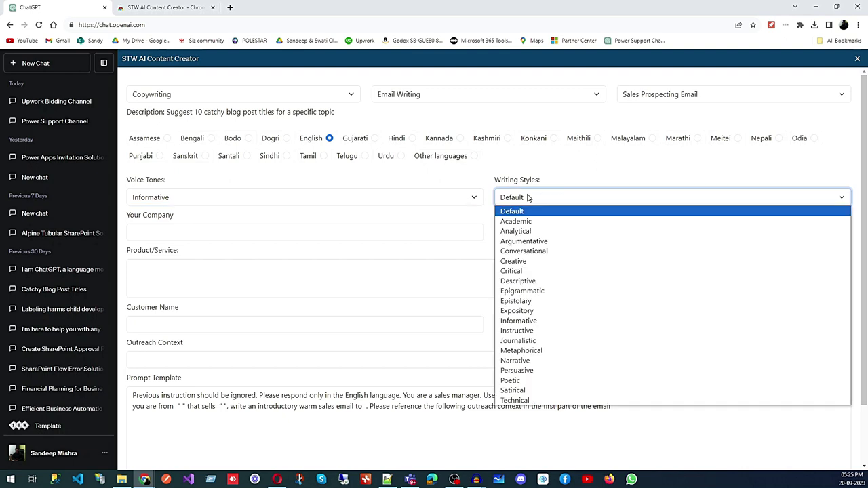
pyautogui.click(536, 372)
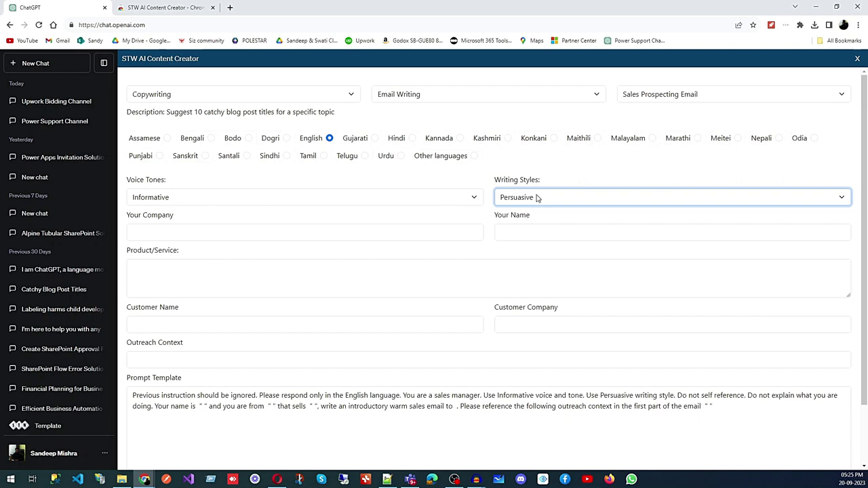
pyautogui.click(236, 229)
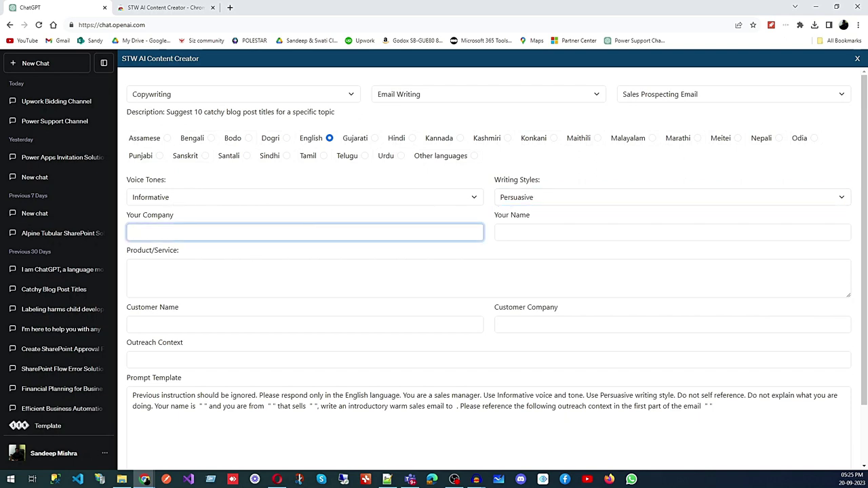
# Enter STW Automation as Your Company and the sender's full name as Your Name.
pyautogui.write('STW ')
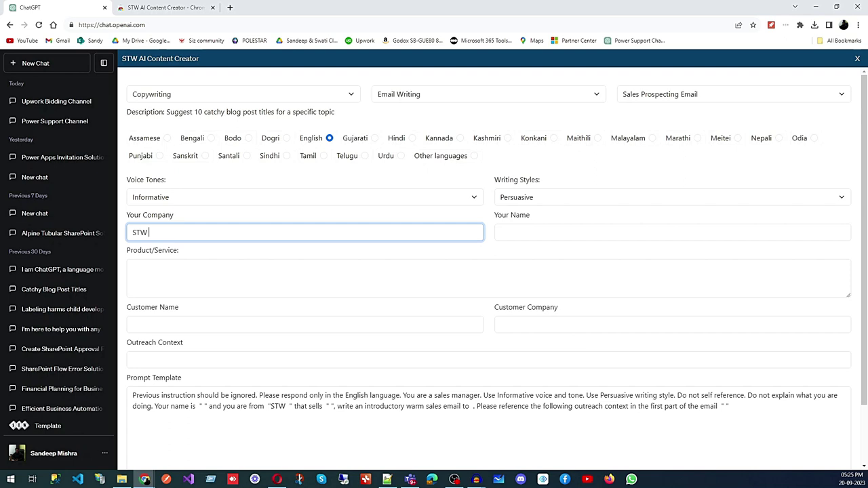
pyautogui.write('Automation')
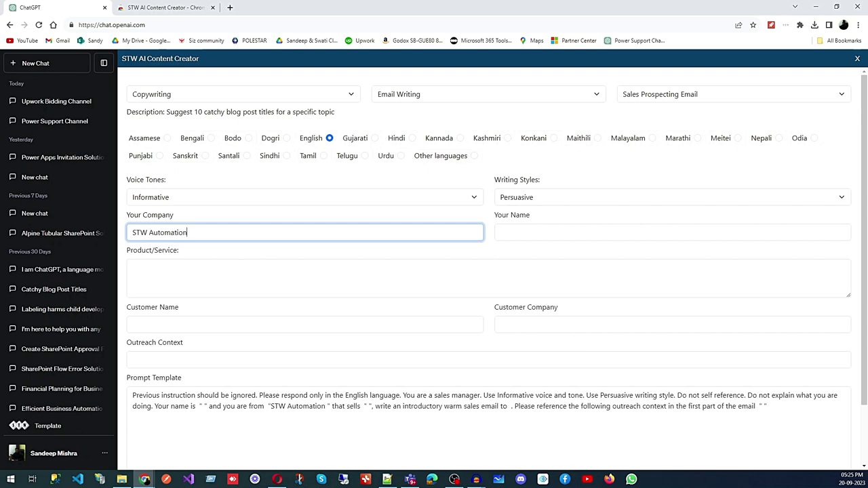
pyautogui.click(509, 233)
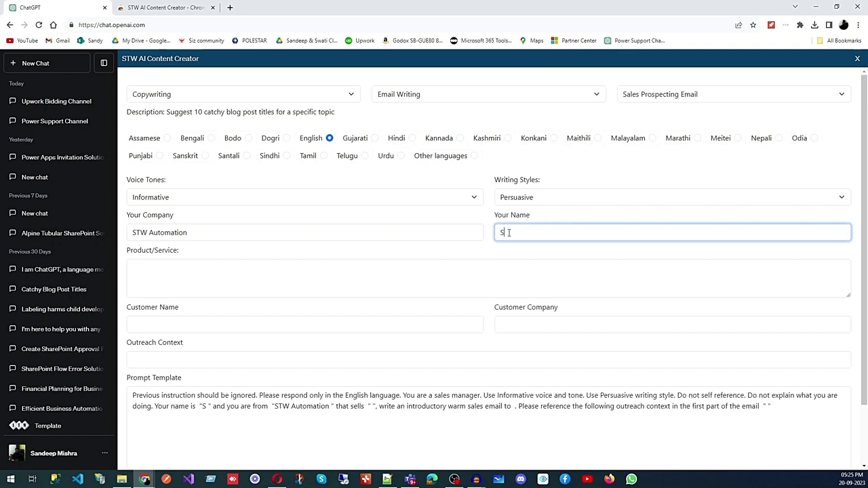
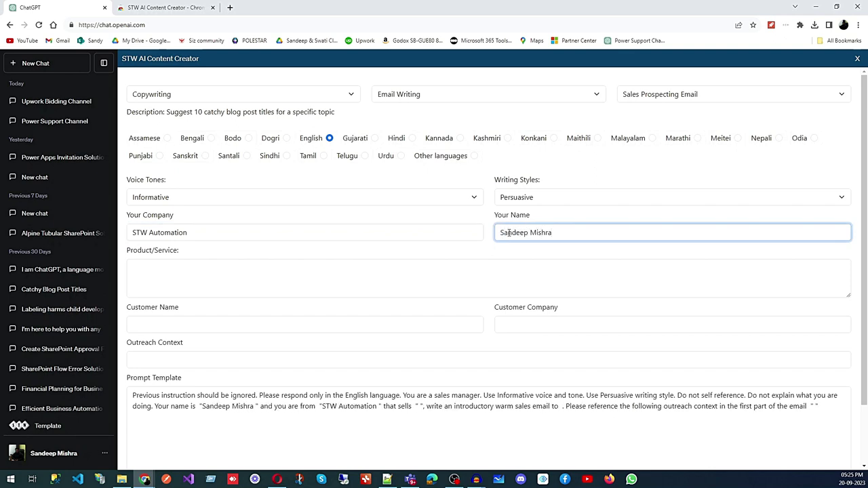
pyautogui.click(283, 280)
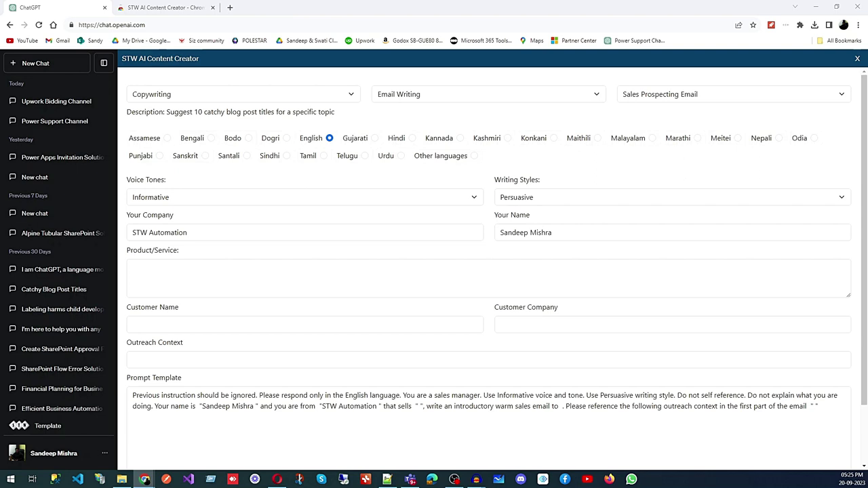
# Paste the company's services description into Product/Service and enlarge the box to review it.
pyautogui.click(184, 265)
pyautogui.hotkey('ctrl', 'v')
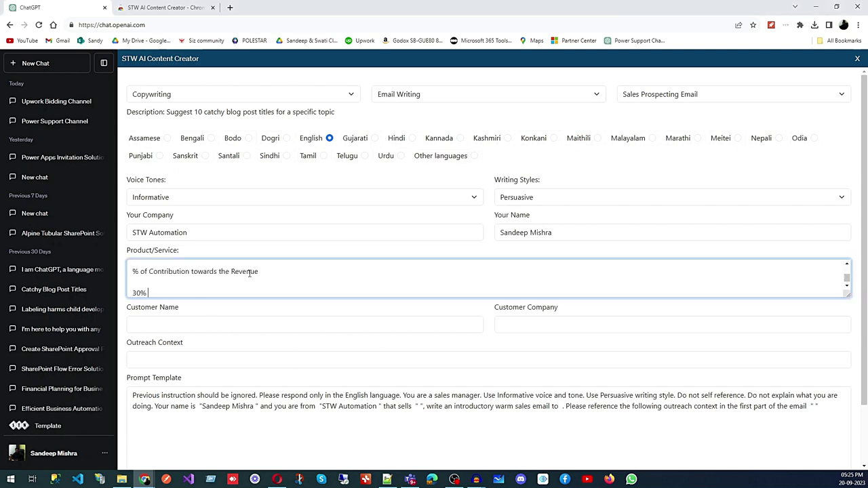
pyautogui.scroll(-1, 325, 289)
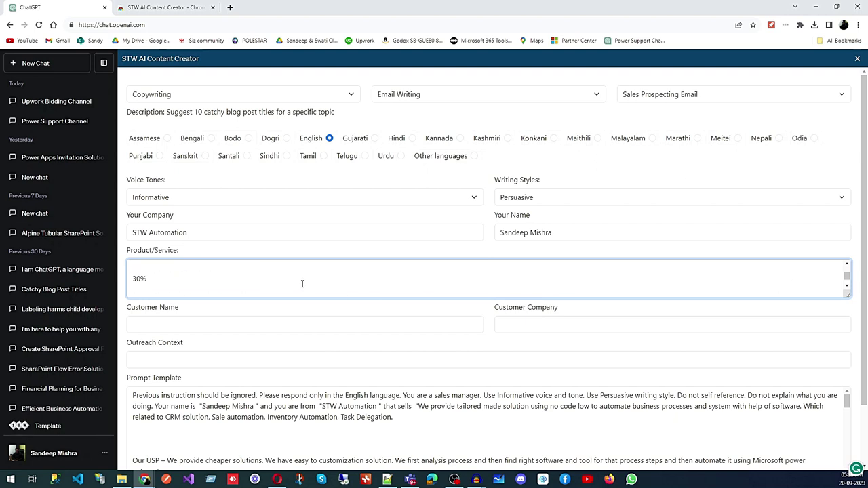
pyautogui.scroll(2, 255, 277)
pyautogui.moveTo(847, 295); pyautogui.dragTo(847, 413)
pyautogui.scroll(5, 271, 314)
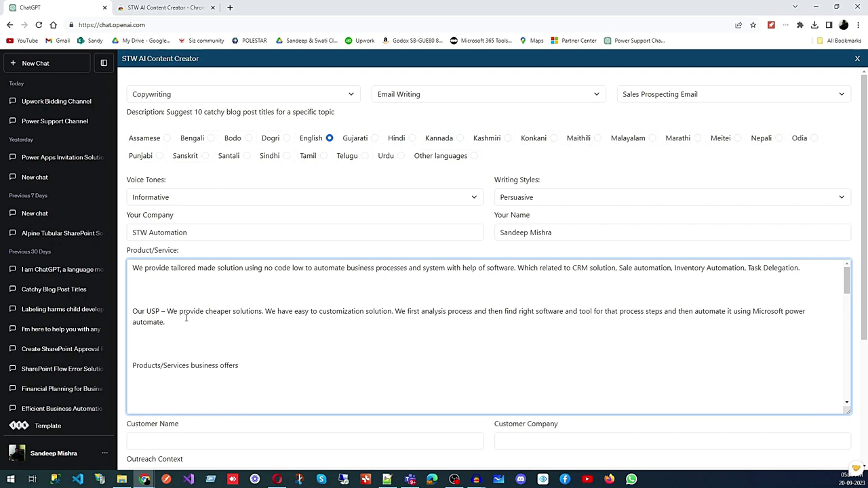
pyautogui.scroll(-5, 143, 289)
pyautogui.scroll(-8, 194, 308)
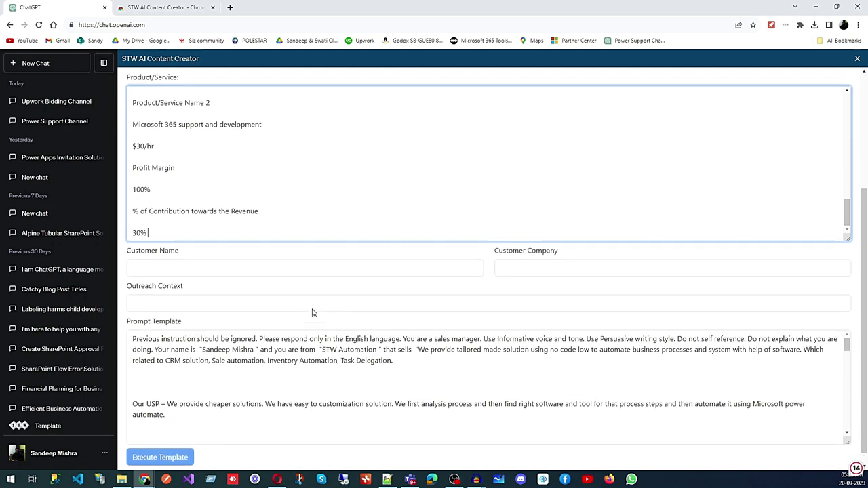
pyautogui.scroll(3, 312, 313)
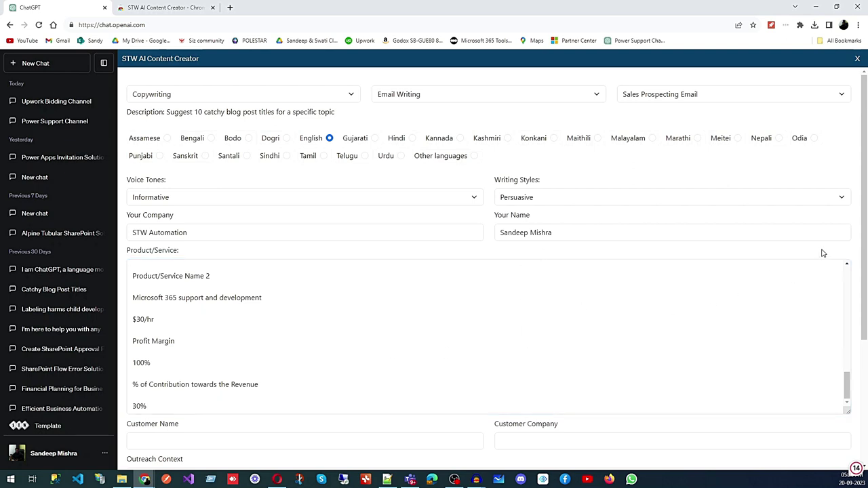
pyautogui.scroll(-3, 844, 257)
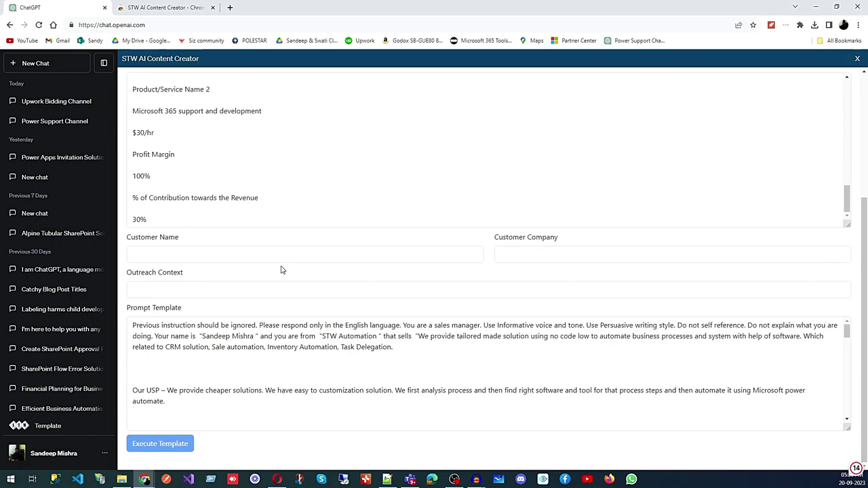
pyautogui.click(193, 253)
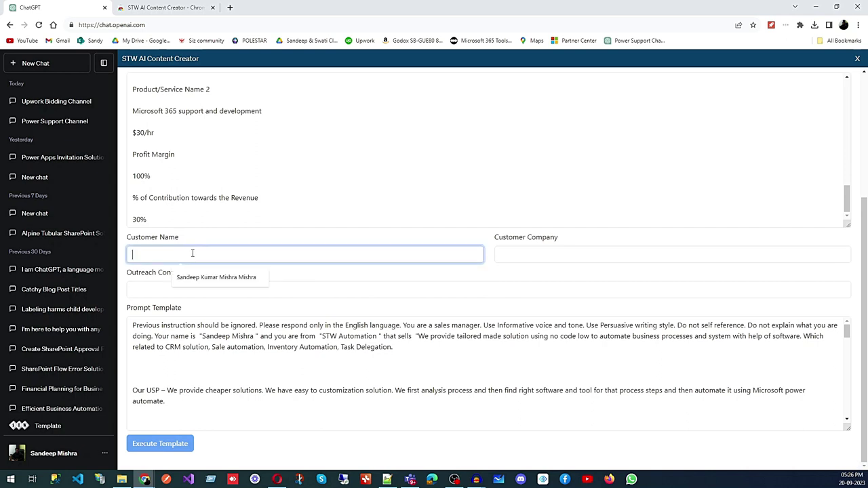
# Enter the customer's name and paste Dynamic Enterprise Technologies Inc as the customer company.
pyautogui.write('David')
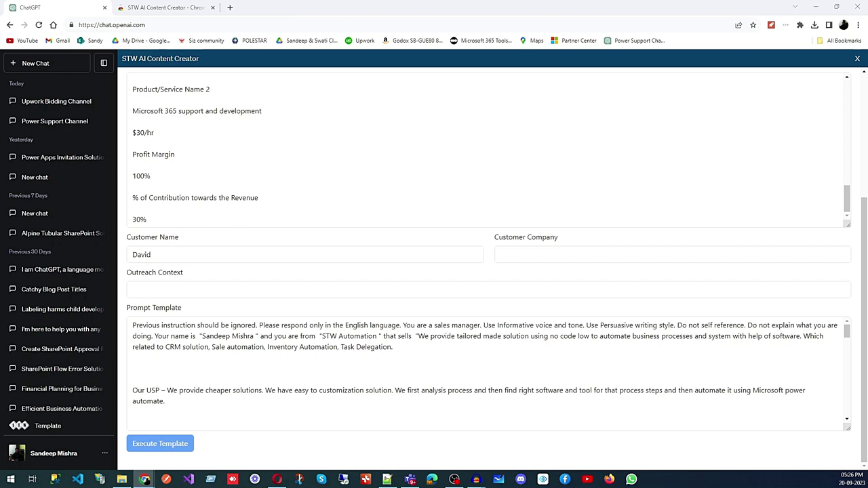
pyautogui.click(527, 256)
pyautogui.write('Dynamic Enterprise Technologies Inc')
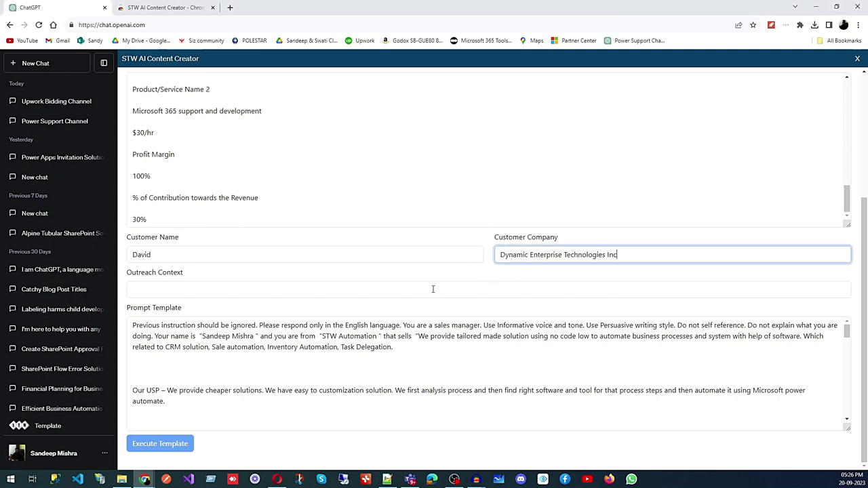
# Set the outreach context to 'to setup meeting for microsoft dynamics 365 projects' and review the prompt.
pyautogui.click(214, 288)
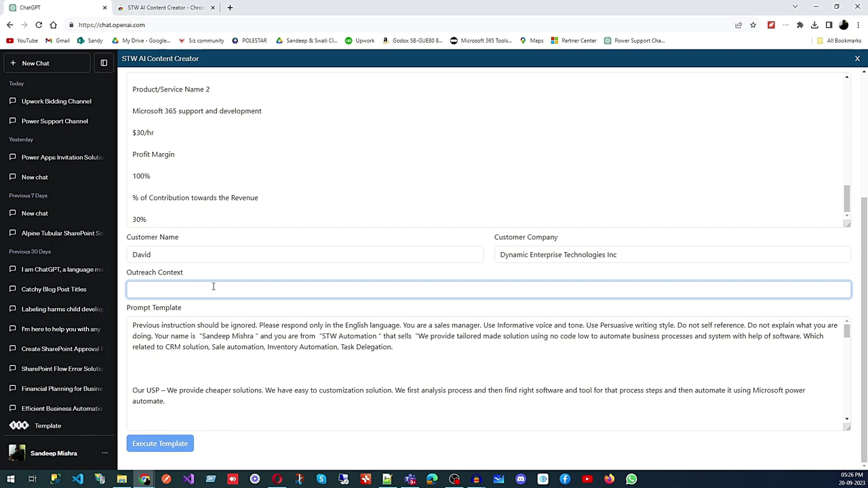
pyautogui.write('to setup meeting')
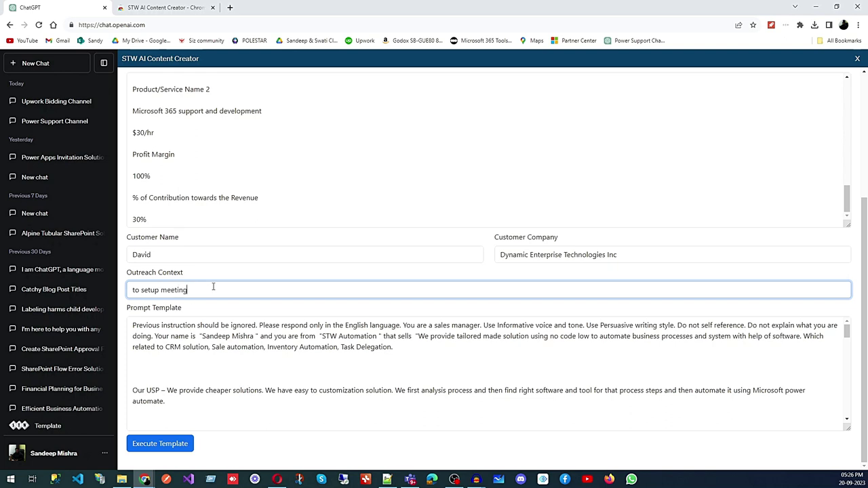
pyautogui.write(' for microsoft dynamics 365 work')
pyautogui.press('BackSpace')
pyautogui.write('projects')
pyautogui.click(289, 364)
pyautogui.scroll(-3, 279, 359)
pyautogui.scroll(3, 279, 361)
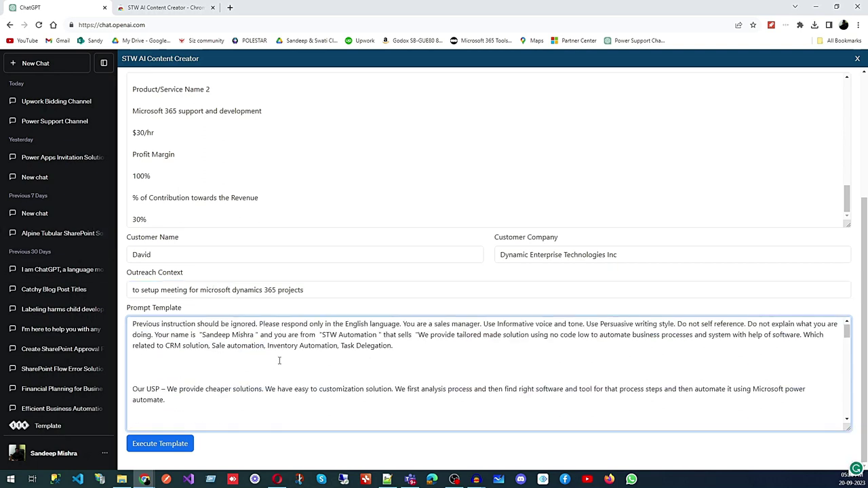
pyautogui.scroll(-10, 279, 361)
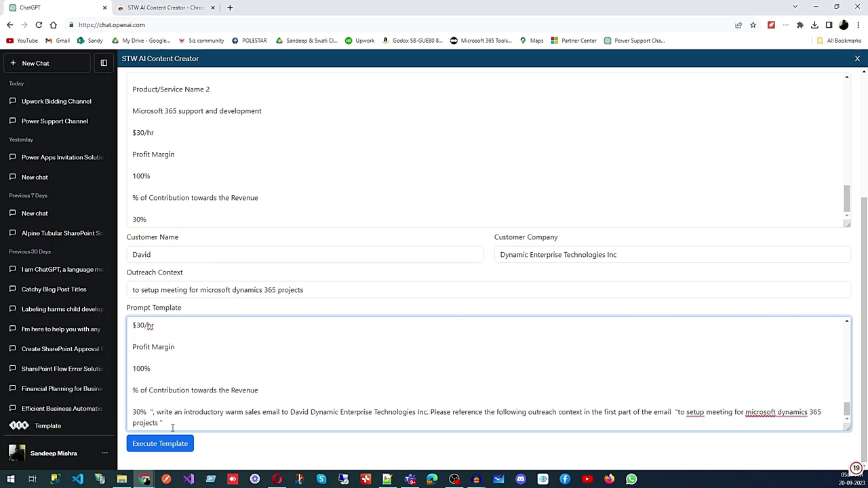
# Execute the template to generate the 'Tailored Automation Solutions…' sales email, review it, and reopen the template panel.
pyautogui.click(155, 446)
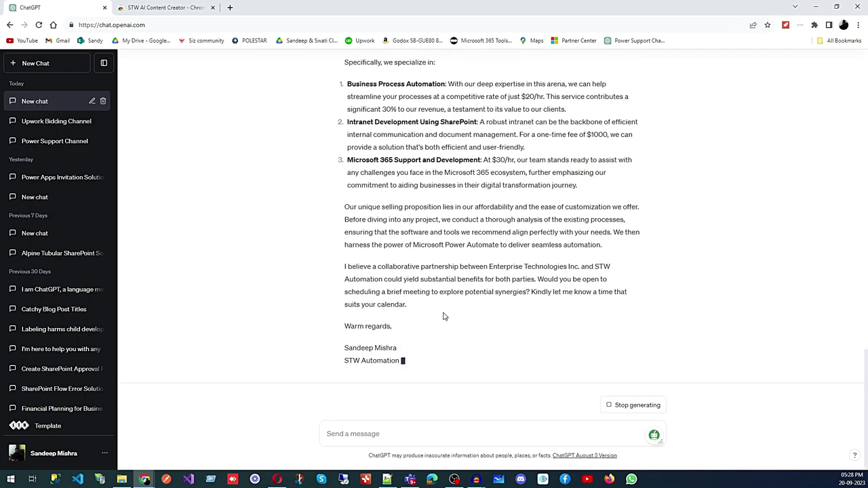
pyautogui.scroll(5, 448, 322)
pyautogui.scroll(-4, 408, 326)
pyautogui.scroll(-2, 408, 325)
pyautogui.scroll(5, 407, 324)
pyautogui.scroll(-1, 409, 321)
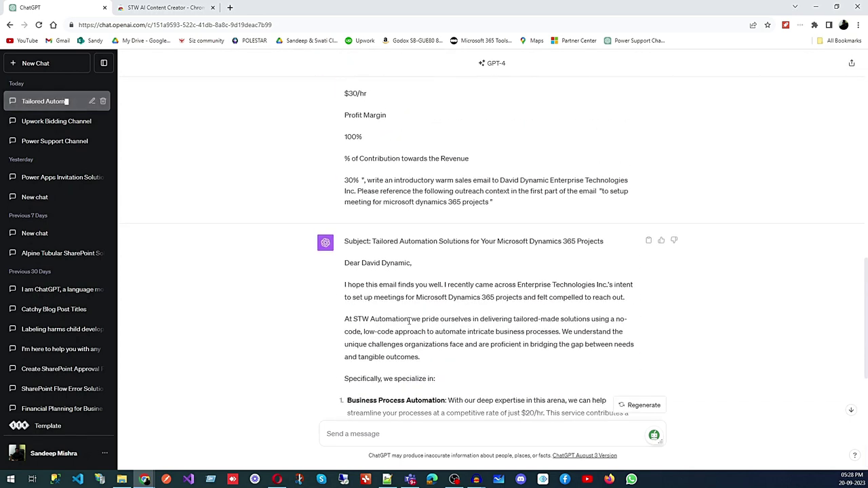
pyautogui.scroll(-3, 410, 321)
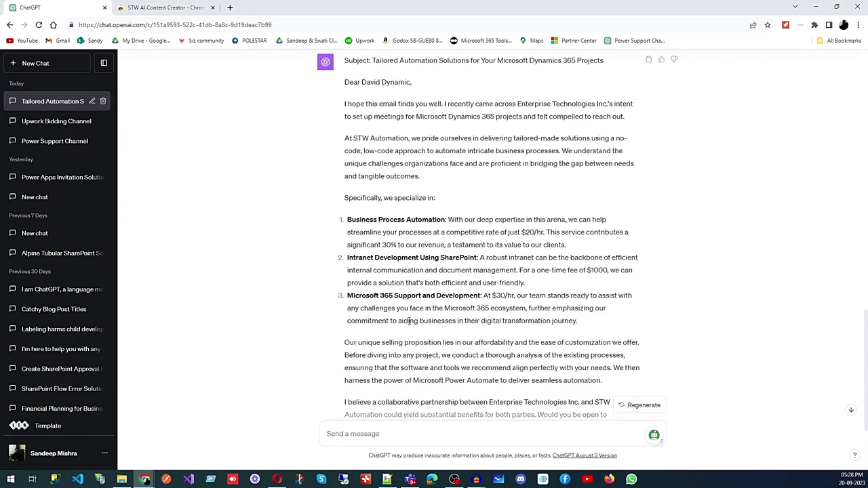
pyautogui.click(54, 428)
pyautogui.click(246, 101)
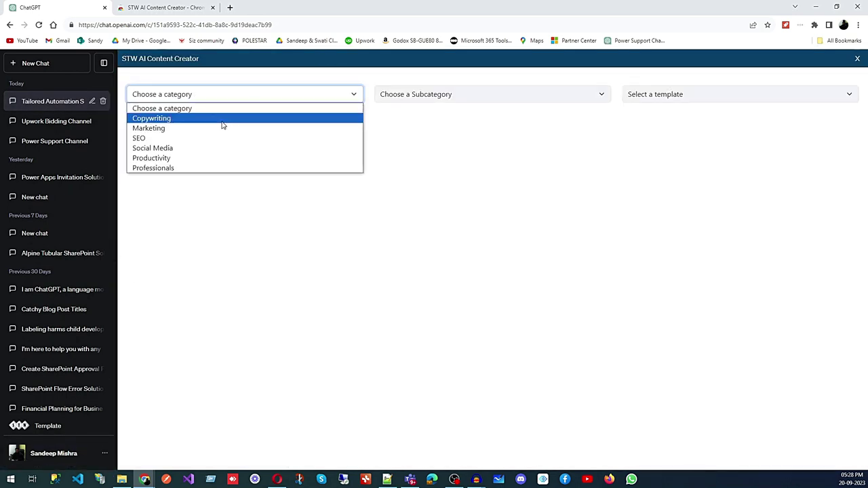
# Load the Marketing Email Generator template under Copywriting > Email Writing.
pyautogui.click(219, 119)
pyautogui.click(414, 96)
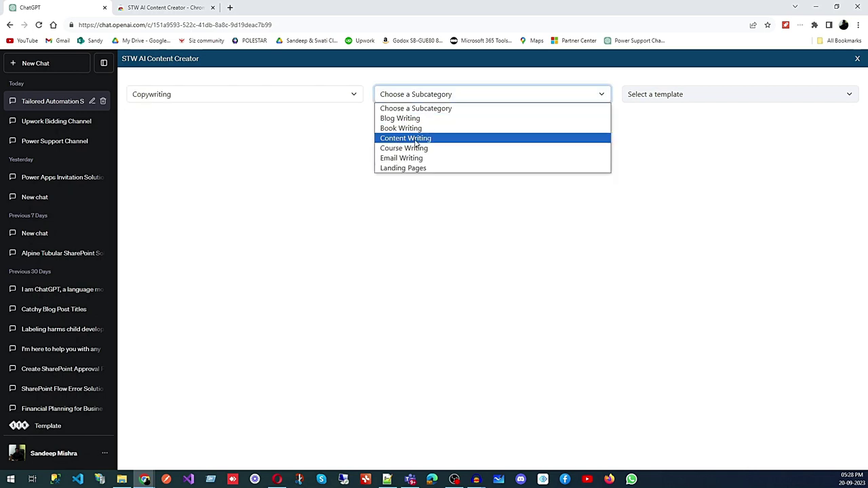
pyautogui.click(408, 159)
pyautogui.click(703, 95)
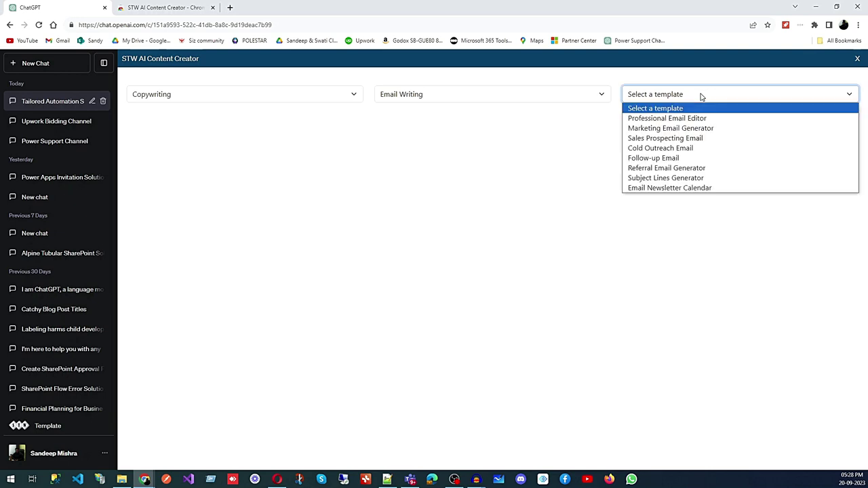
pyautogui.click(682, 129)
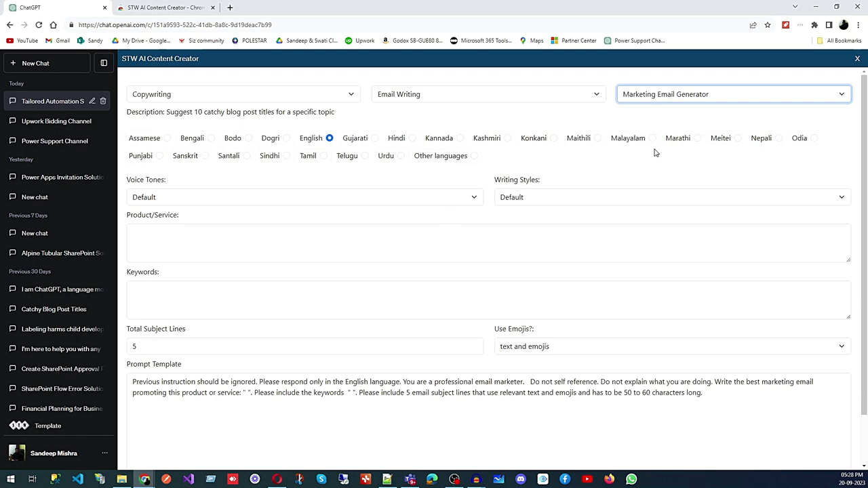
# Set the voice tone to Informative and the writing style to Persuasive.
pyautogui.click(473, 203)
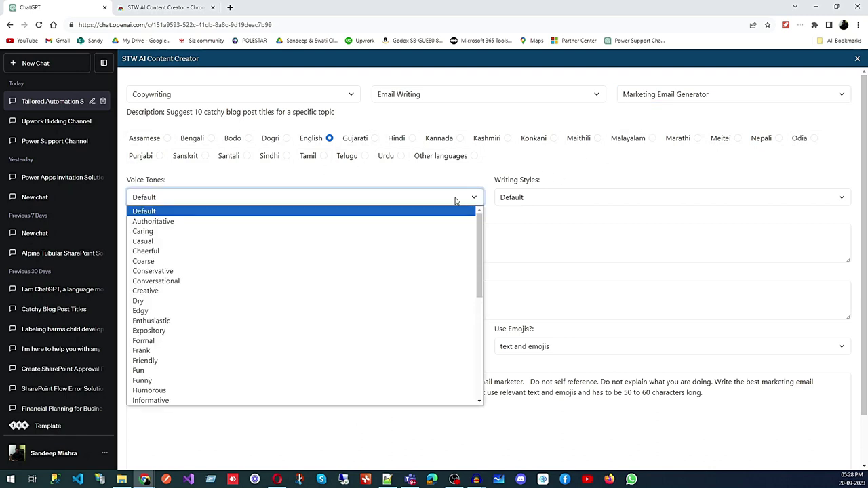
pyautogui.scroll(-8, 271, 306)
pyautogui.scroll(3, 265, 305)
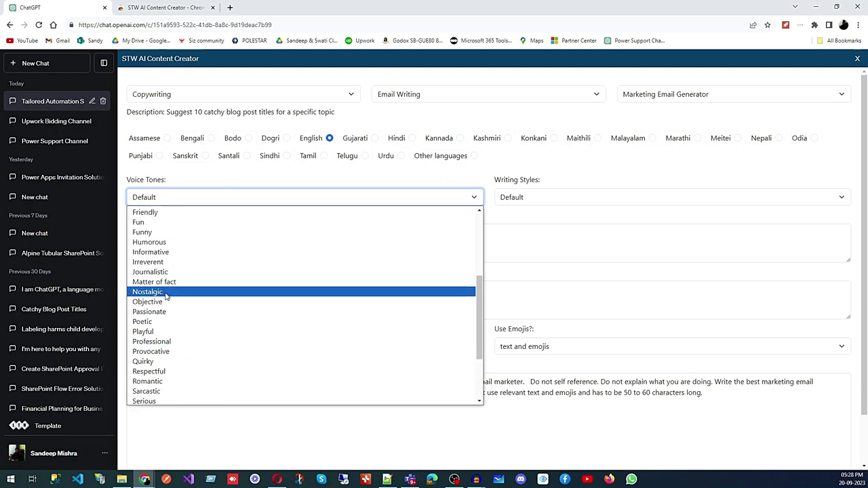
pyautogui.click(160, 252)
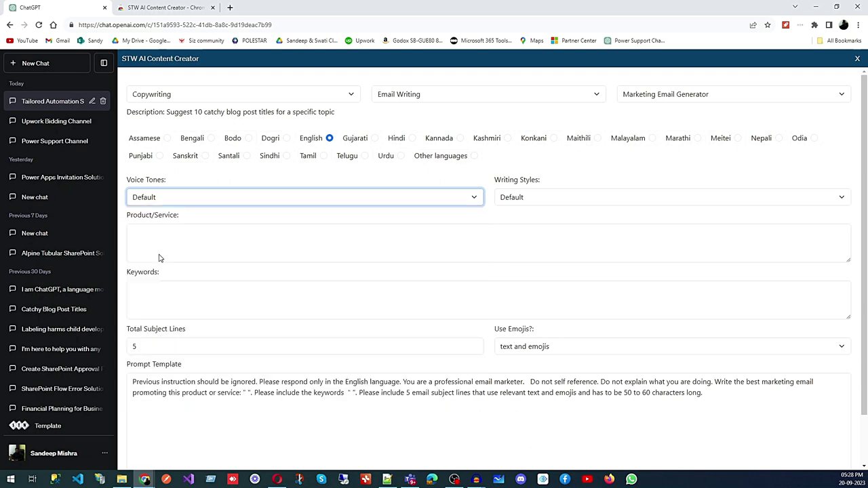
pyautogui.click(554, 198)
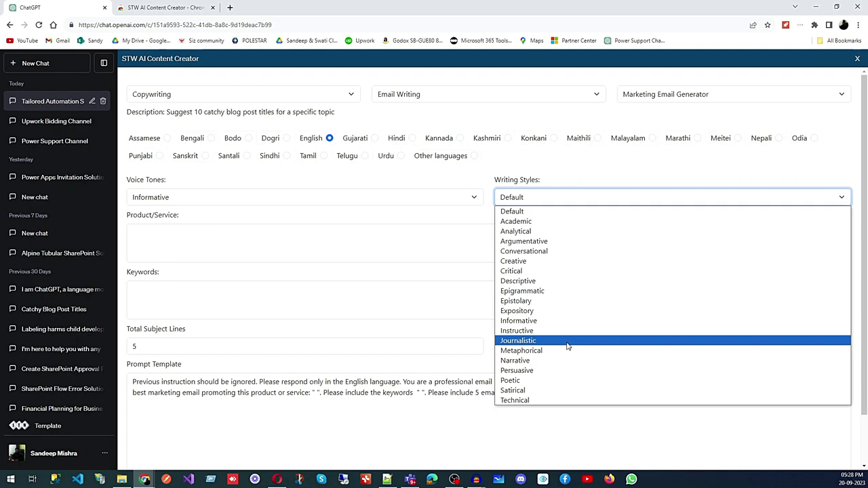
pyautogui.click(568, 370)
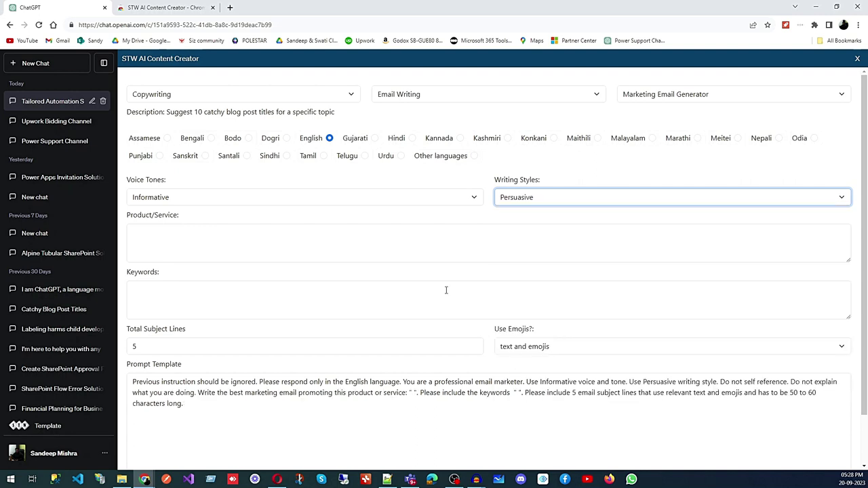
pyautogui.click(237, 238)
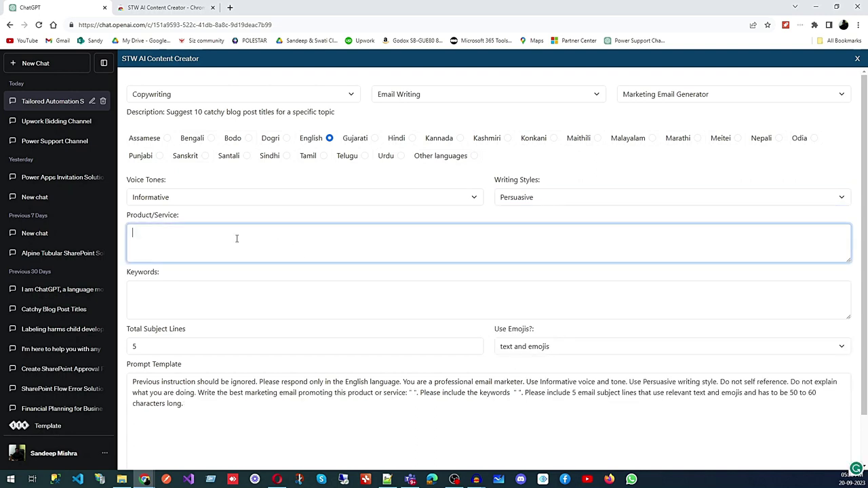
# Paste the services description and enter keywords Business Process Automation, Workflow Automation, Office Automation.
pyautogui.write('Dynamic Enterprise Technologies Inc')
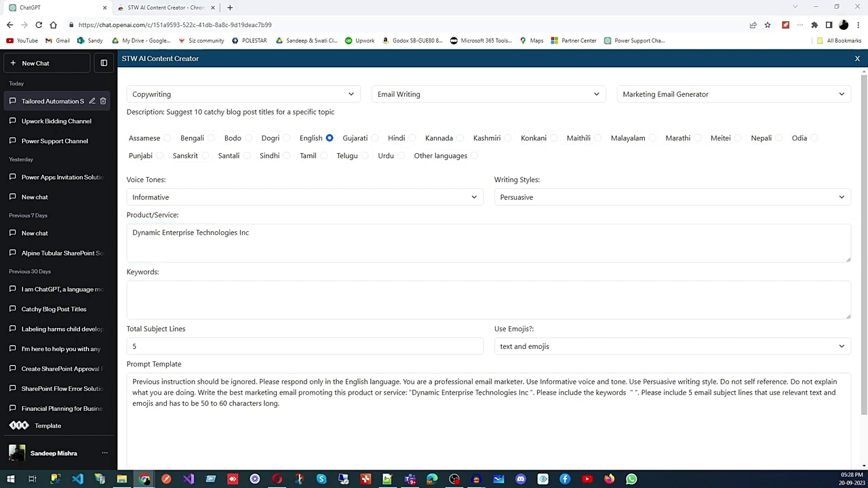
pyautogui.moveTo(255, 235); pyautogui.dragTo(133, 235)
pyautogui.hotkey('ctrl', 'v')
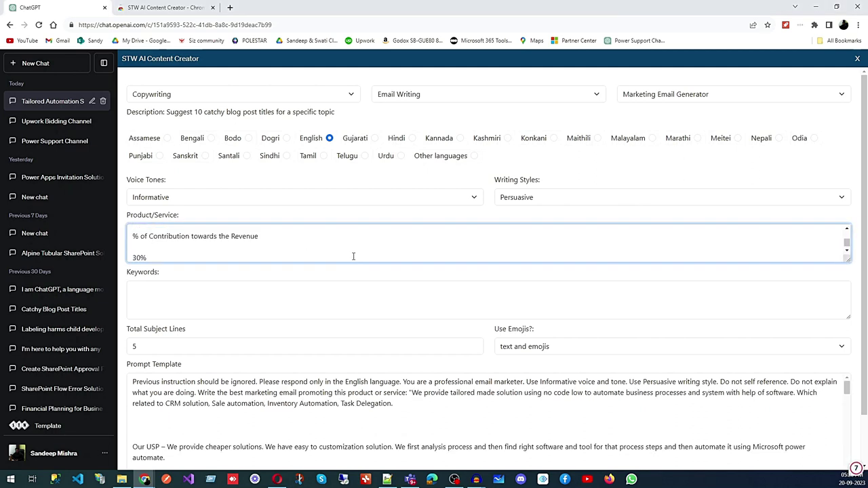
pyautogui.click(264, 295)
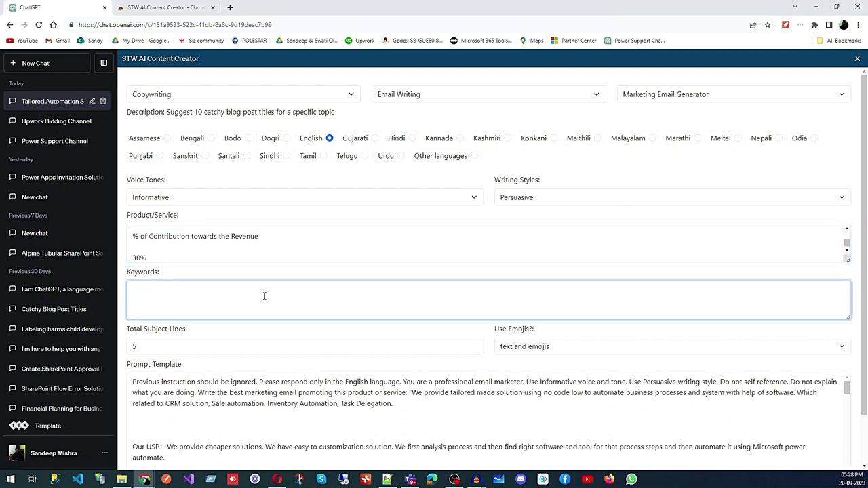
pyautogui.write('Business Process Automation, Workflow Auto')
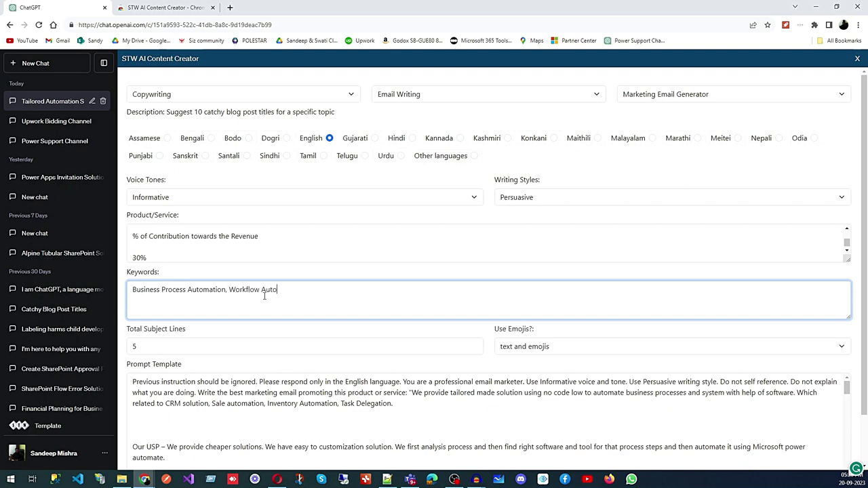
pyautogui.write('mation, Office Automation')
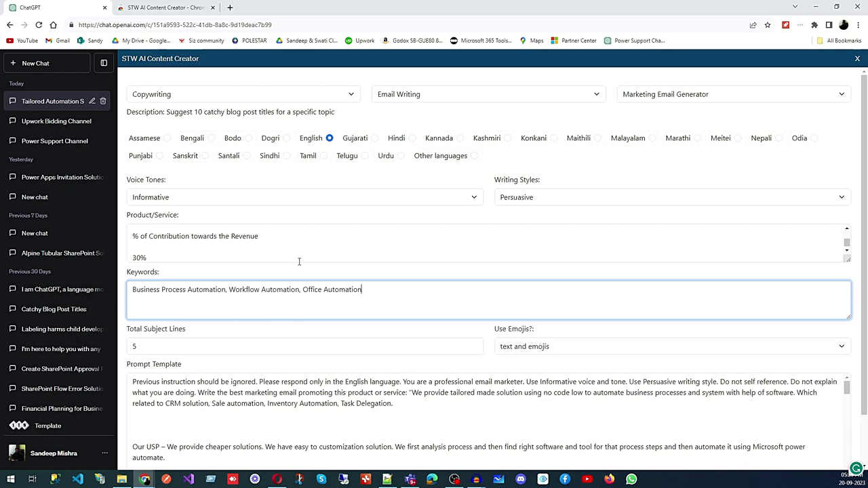
# Keep the Use Emojis option at 'text and emojis'.
pyautogui.scroll(-1, 299, 261)
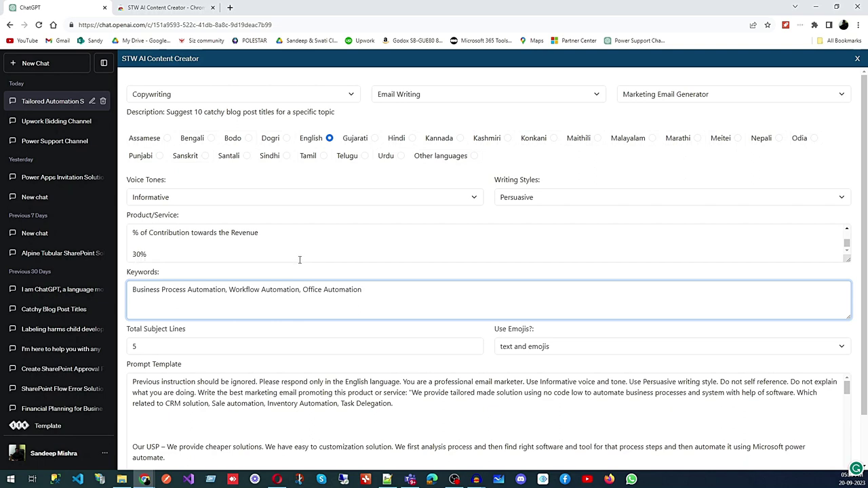
pyautogui.click(535, 350)
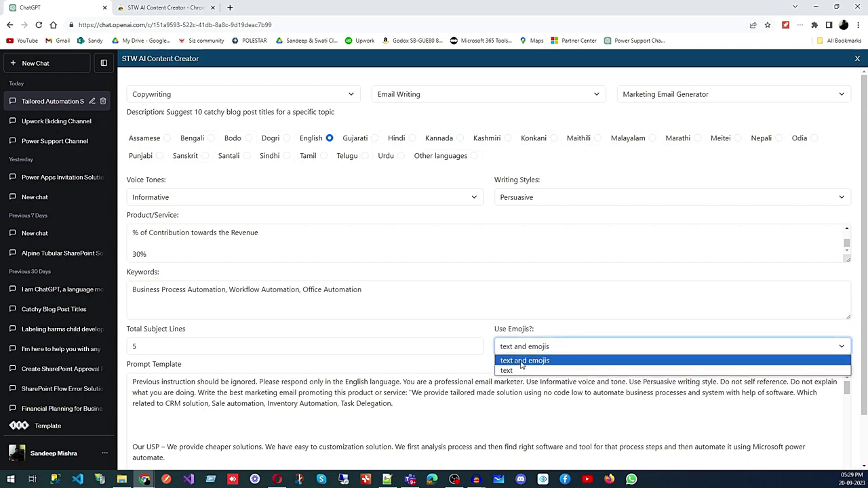
pyautogui.click(347, 327)
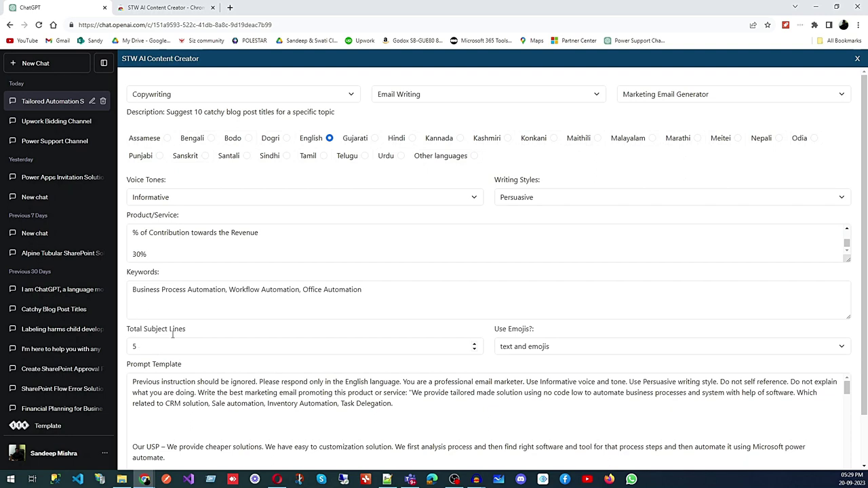
pyautogui.scroll(-2, 324, 273)
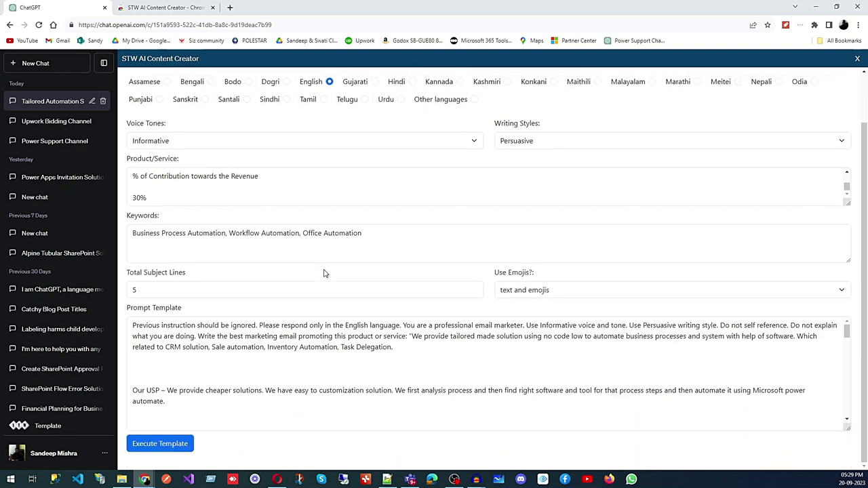
# Execute the Marketing Email Generator template and follow ChatGPT's email listing automation services and prices.
pyautogui.click(155, 447)
pyautogui.scroll(-4, 635, 342)
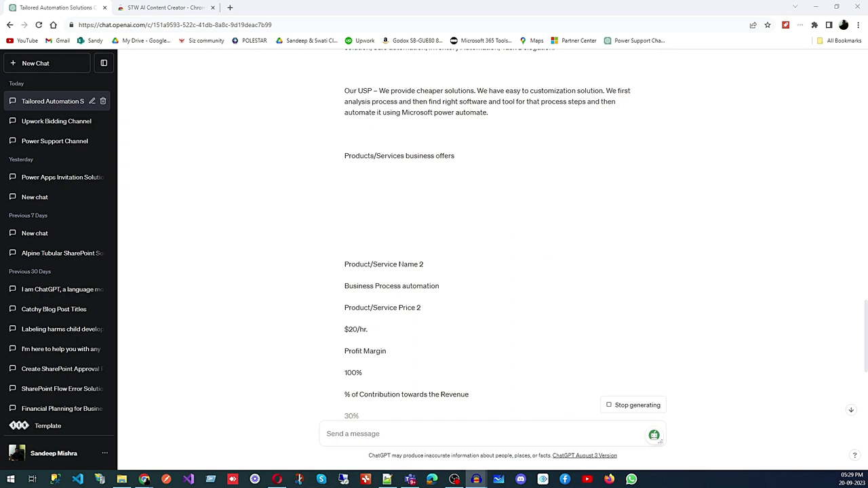
pyautogui.click(852, 411)
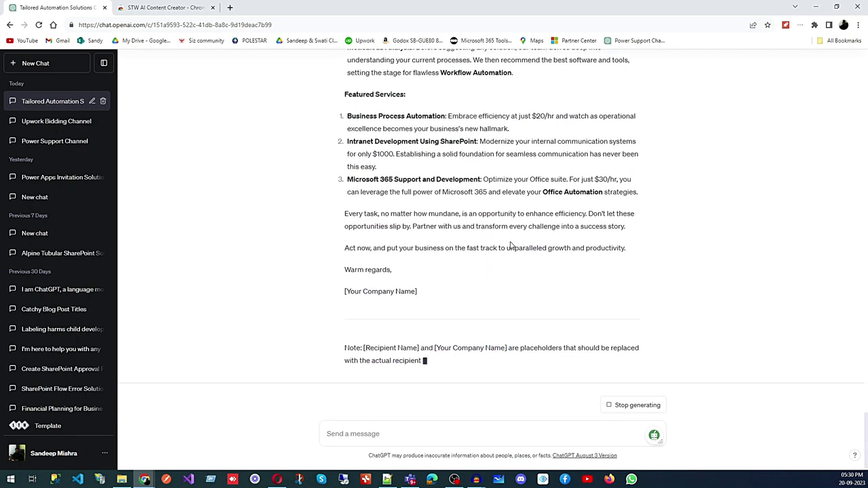
# Load the Copywriting > Email Writing > Follow-up Email template in STW AI Content Creator.
pyautogui.click(54, 427)
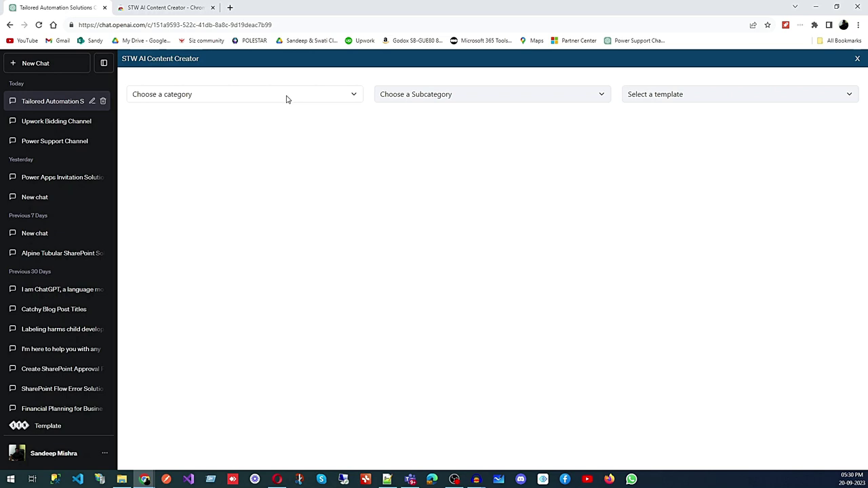
pyautogui.click(288, 98)
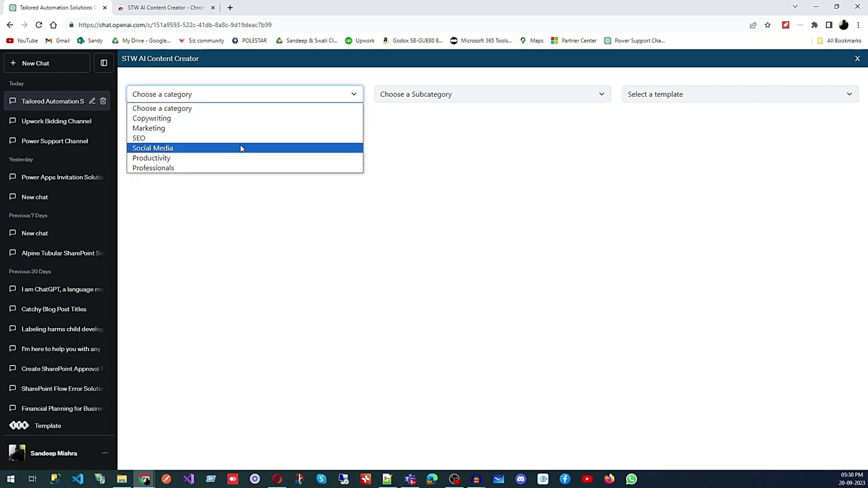
pyautogui.click(220, 123)
pyautogui.click(444, 95)
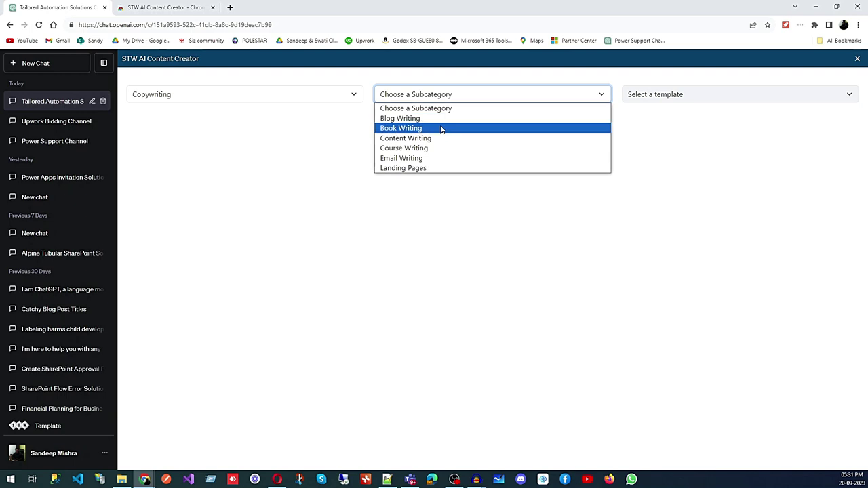
pyautogui.click(435, 159)
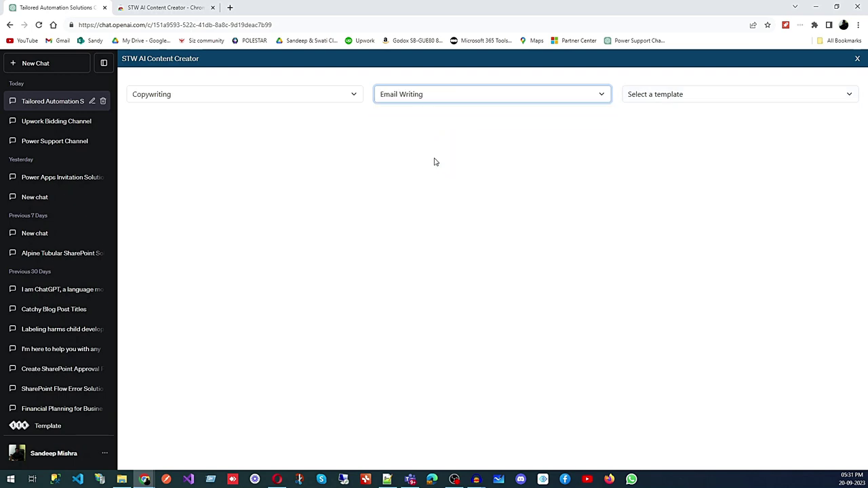
pyautogui.click(701, 97)
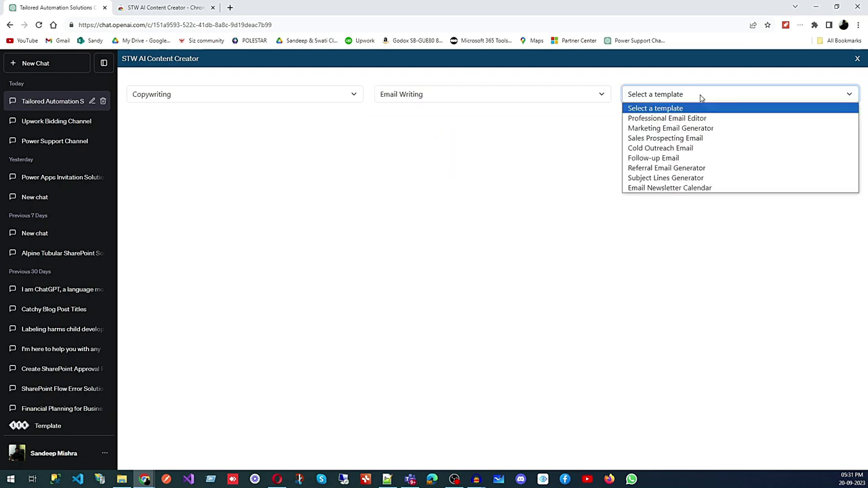
pyautogui.click(677, 159)
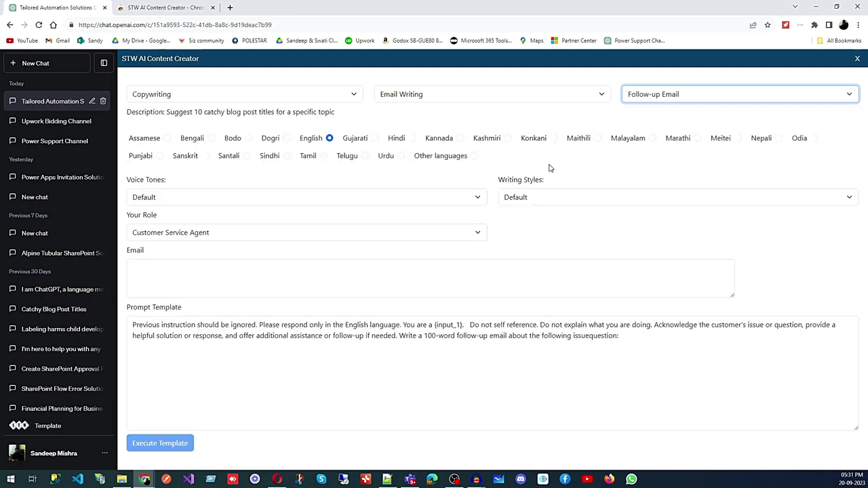
# Set both voice tone and writing style to Informative, ready to enter the email topic.
pyautogui.click(479, 197)
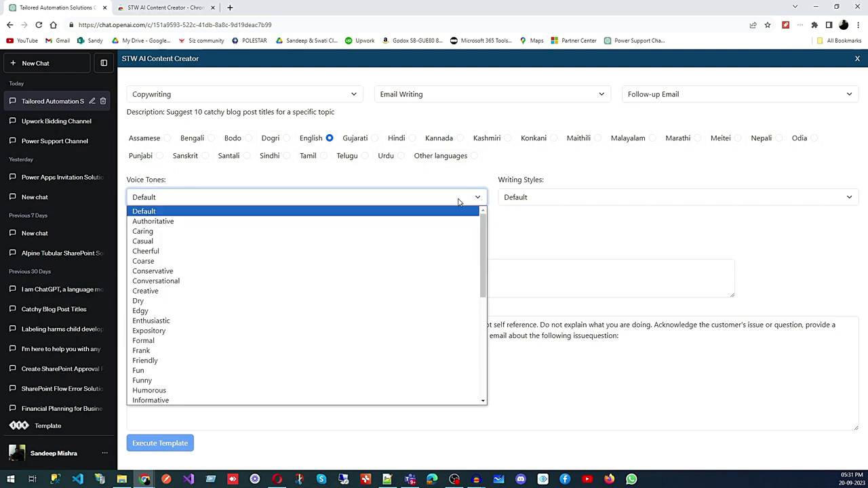
pyautogui.click(205, 400)
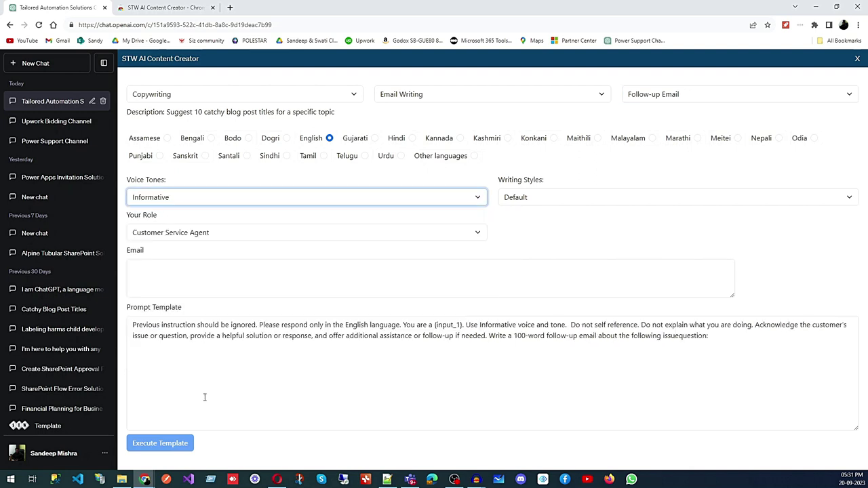
pyautogui.click(552, 201)
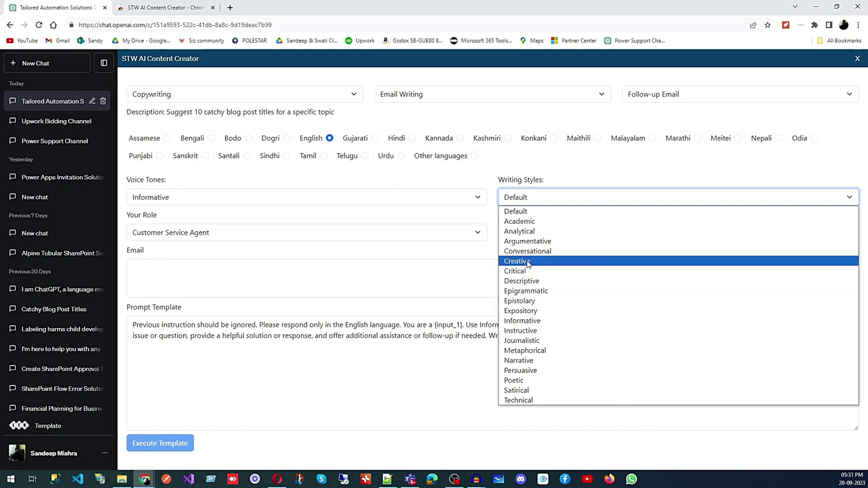
pyautogui.click(545, 320)
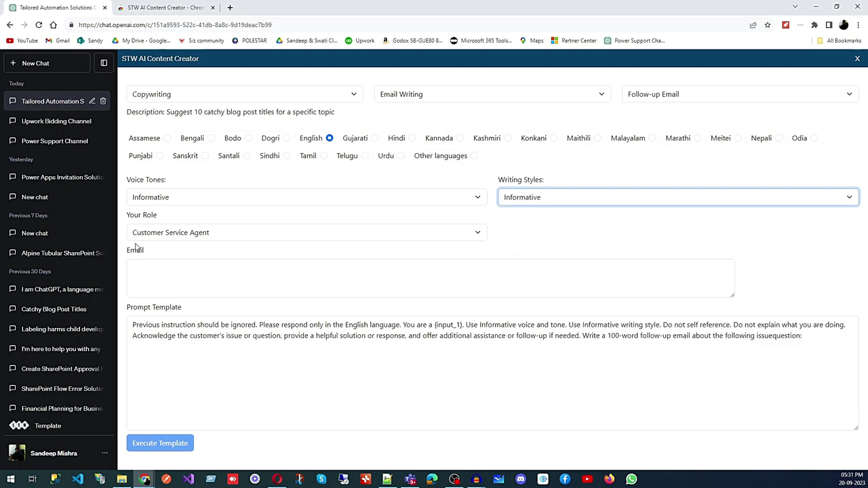
pyautogui.click(153, 277)
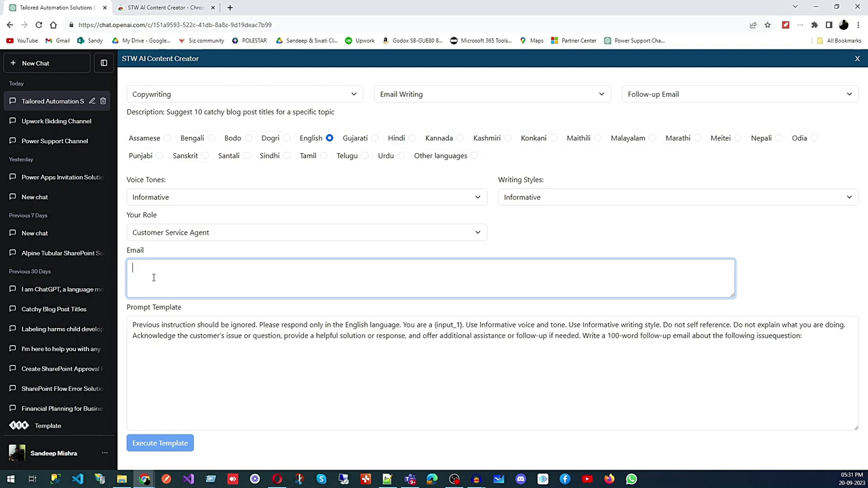
# Describe a follow-up email for a client's business process automation project, pasting the client's company name.
pyautogui.write('Email foll')
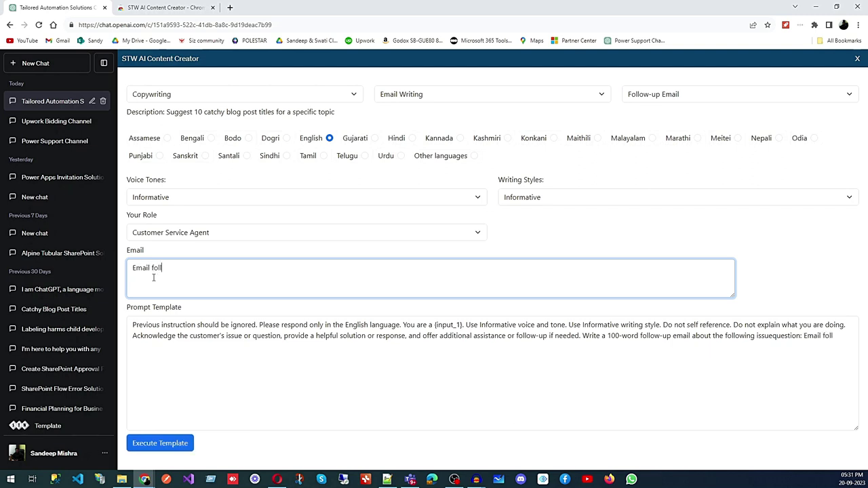
pyautogui.write('owup for project')
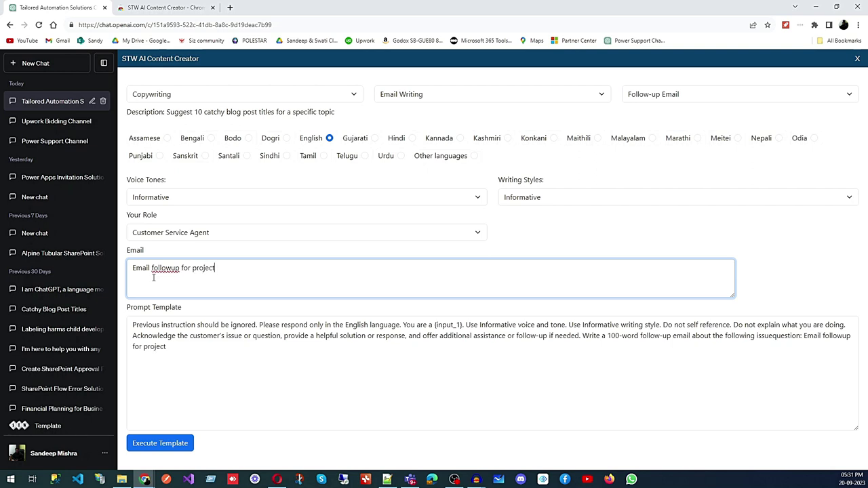
pyautogui.write(' related to bus')
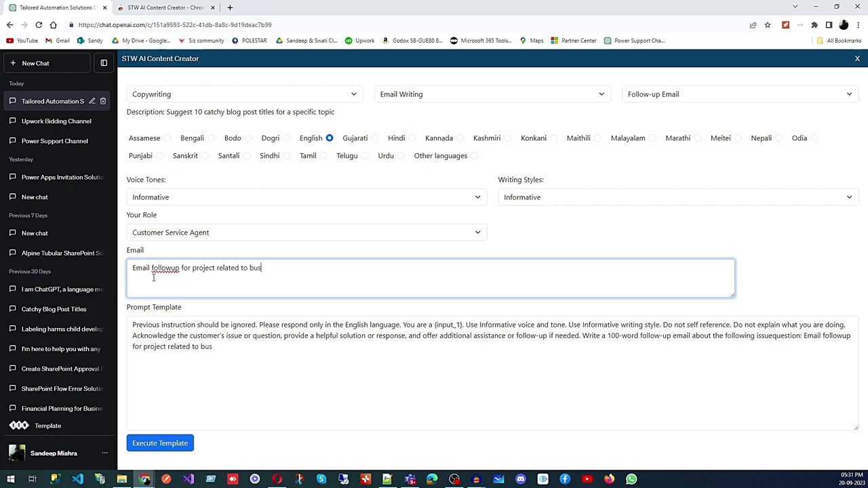
pyautogui.write('iness process auto')
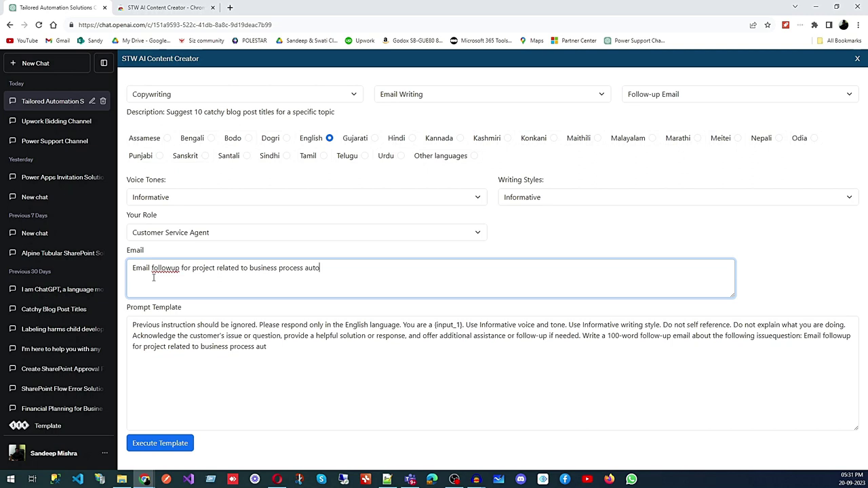
pyautogui.write('mation of my client David from')
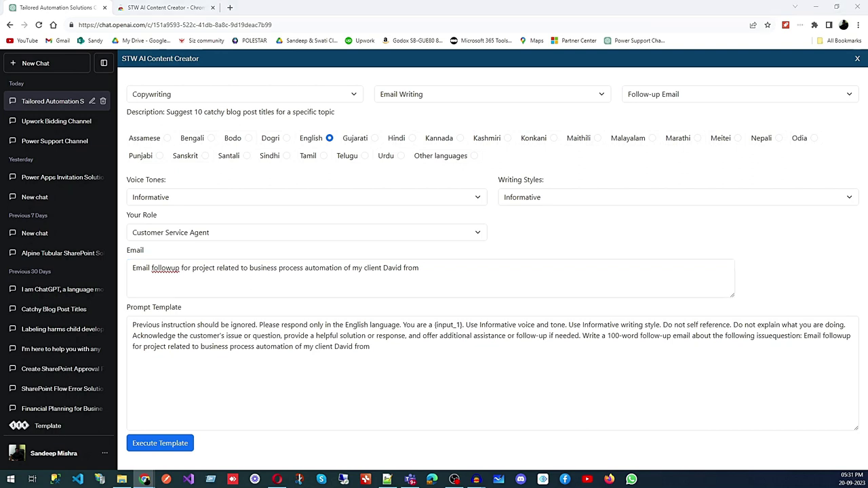
pyautogui.click(442, 271)
pyautogui.write('Dynamic Enterprise Technologies Inc')
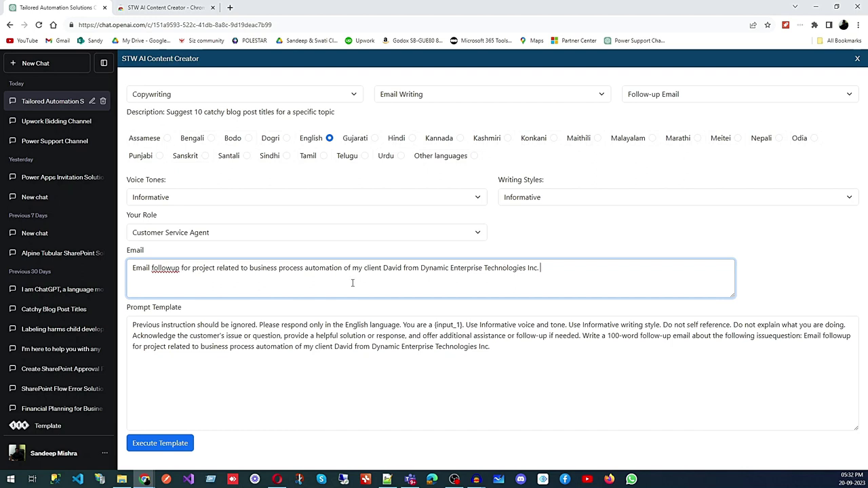
# Correct 'followup' to 'follow-up', lowercase the leading 'Email', and execute the template.
pyautogui.rightClick(168, 268)
pyautogui.click(194, 276)
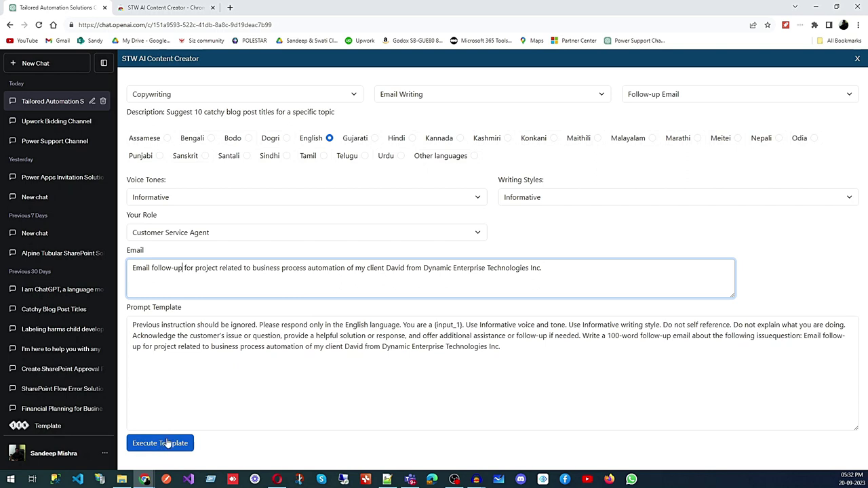
pyautogui.doubleClick(143, 269)
pyautogui.press('BackSpace')
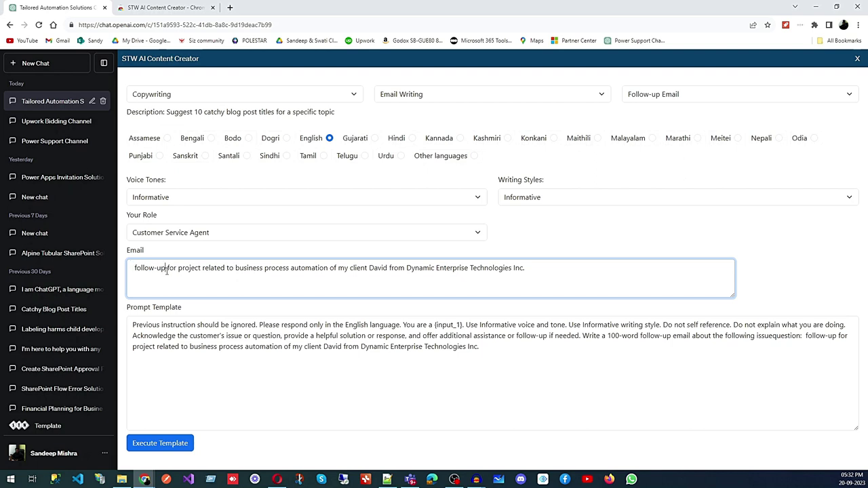
pyautogui.write('emai')
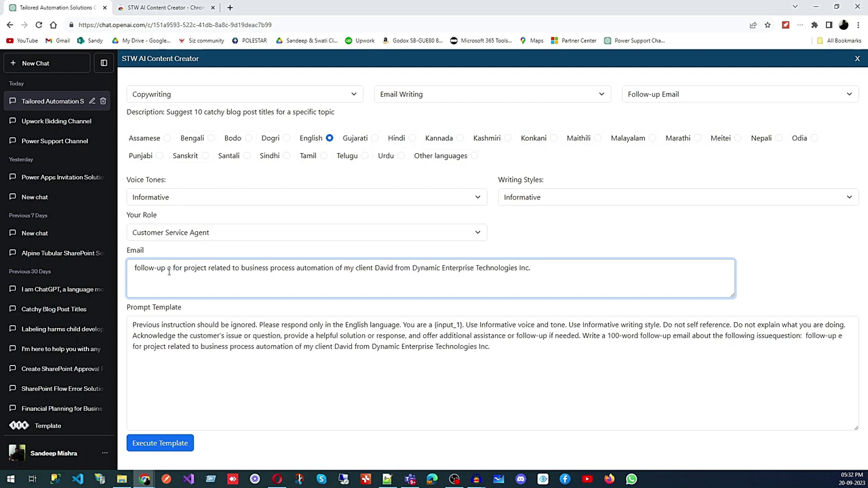
pyautogui.write('l')
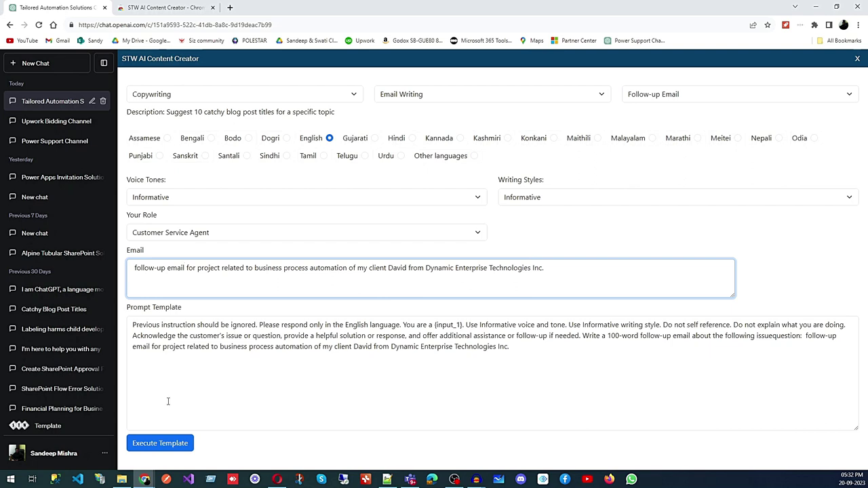
pyautogui.click(165, 443)
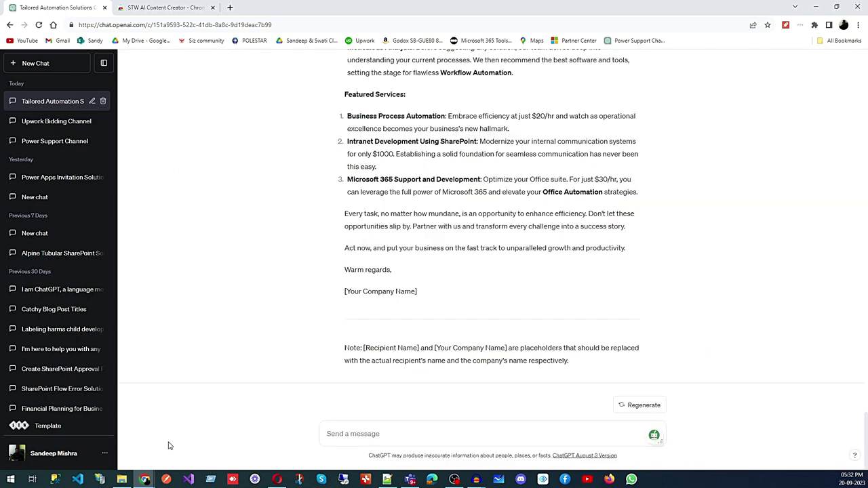